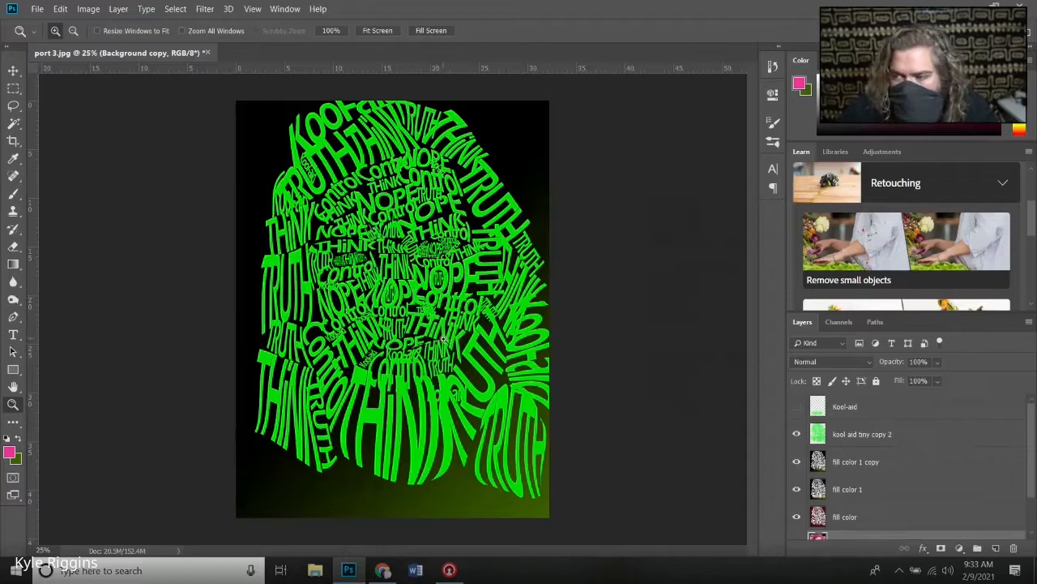
Hide the "kool aid tiny copy 2", "fill color 1 copy" and "fill color" layers to reveal the portrait through the lettering.
left_click(801, 434)
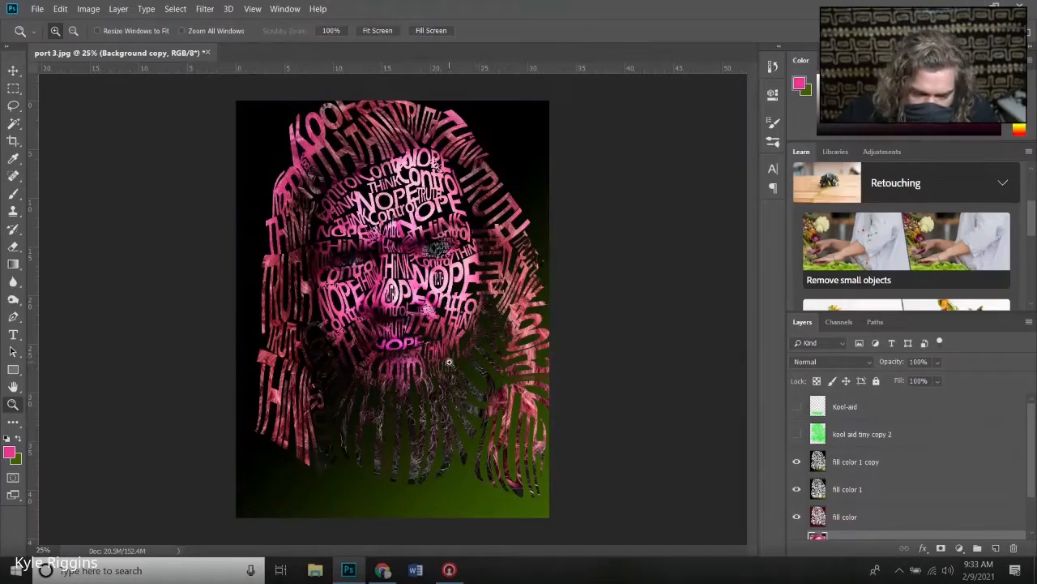
left_click(797, 490)
left_click(796, 489)
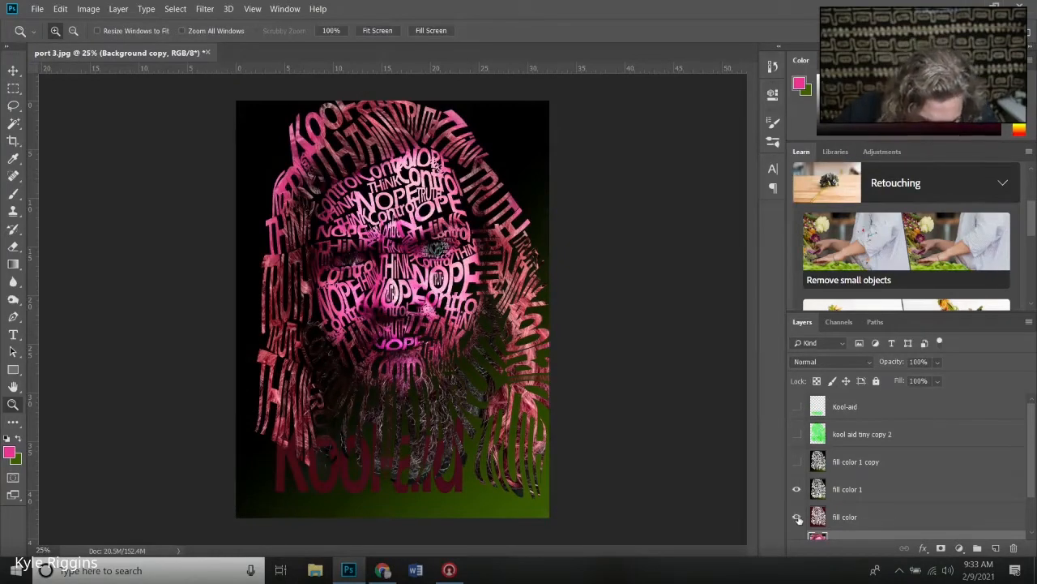
scroll(797, 522, "down", 1)
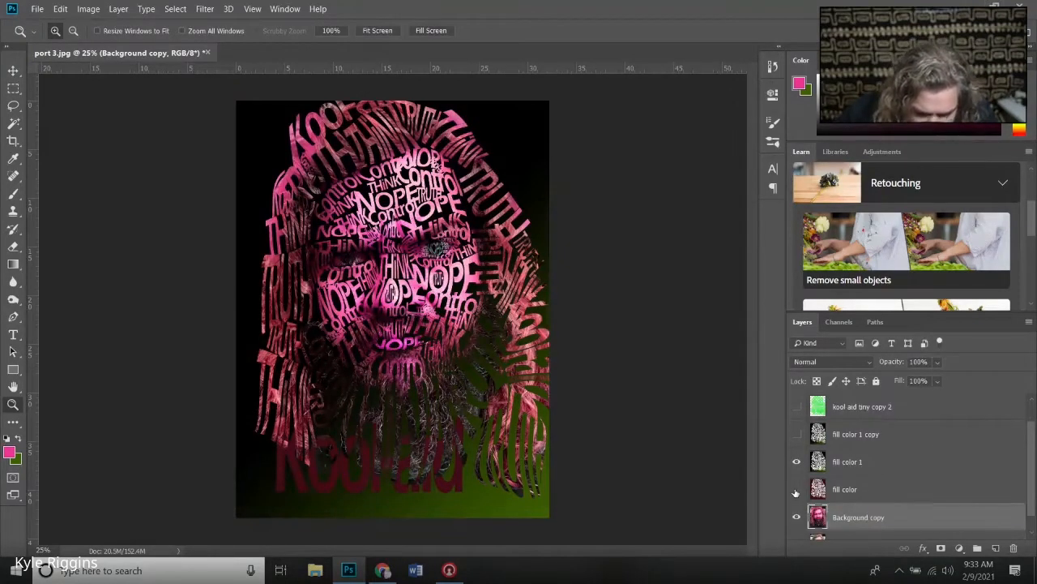
left_click(796, 490)
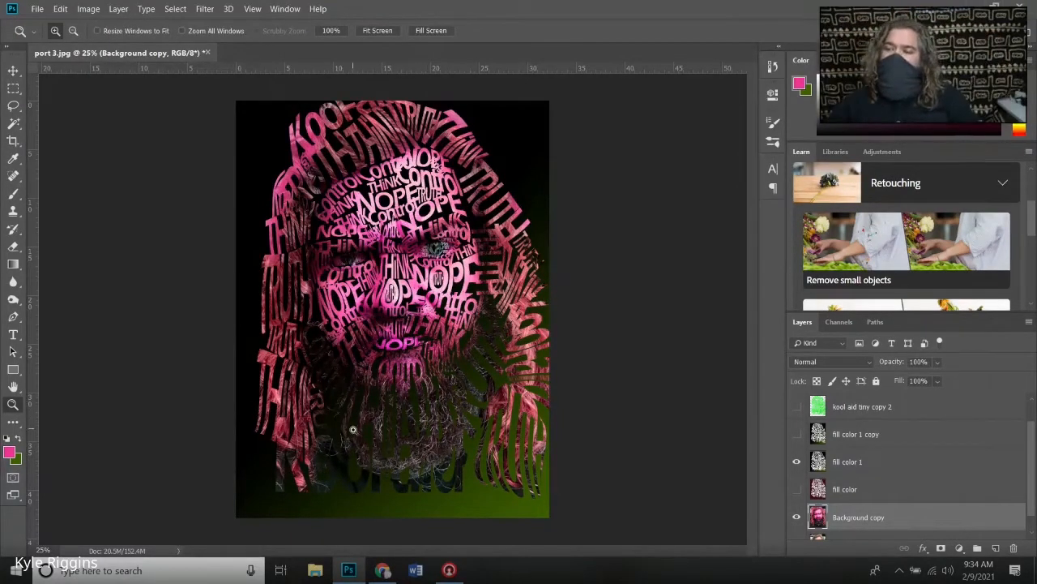
Inspect the face and beard lettering up close, and show the "kool aid tiny copy 2" and "fill color 1 copy" layers again.
left_click(388, 292)
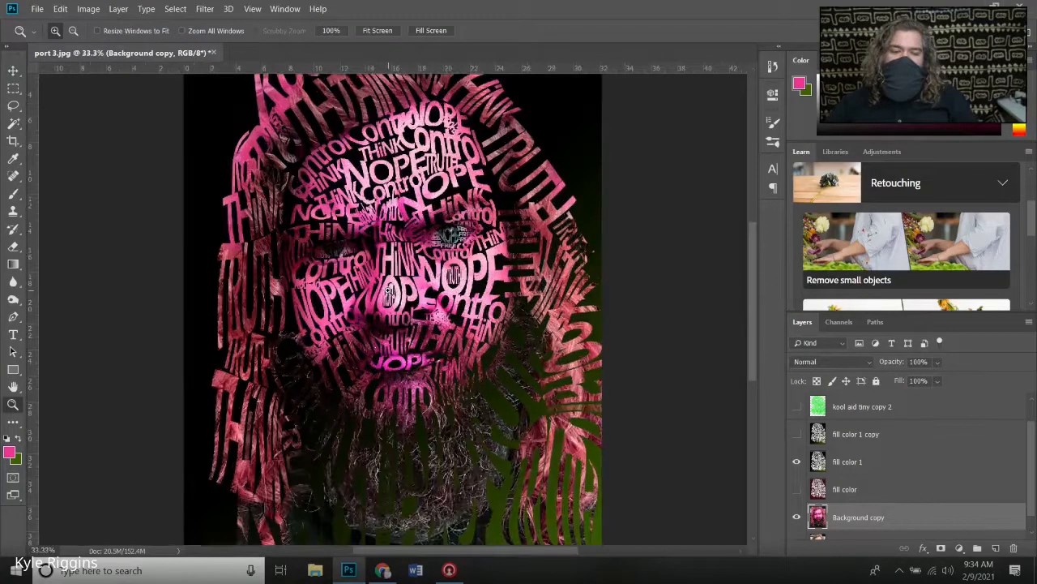
left_click(389, 295)
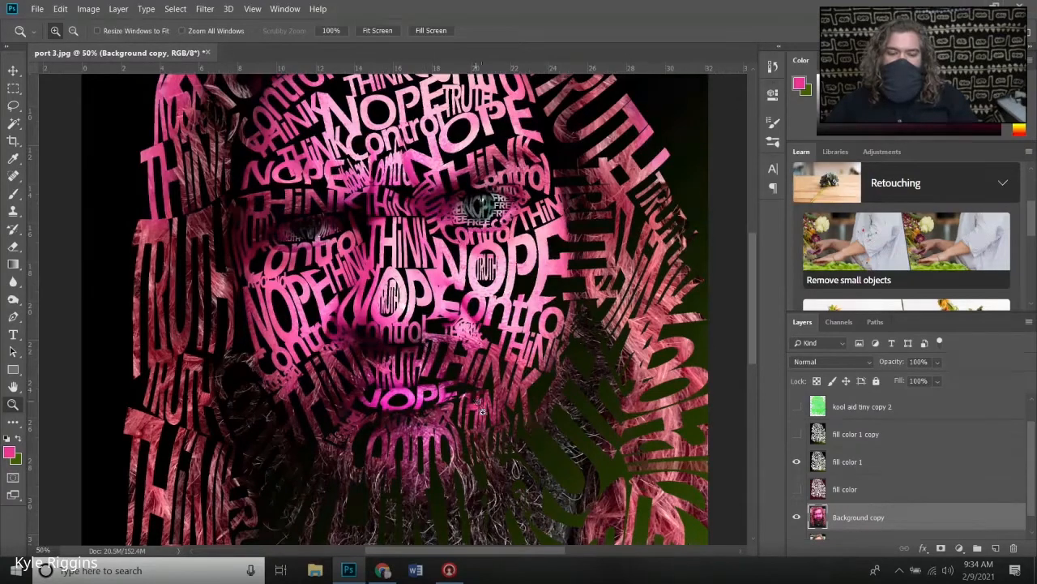
scroll(313, 435, "down", 5)
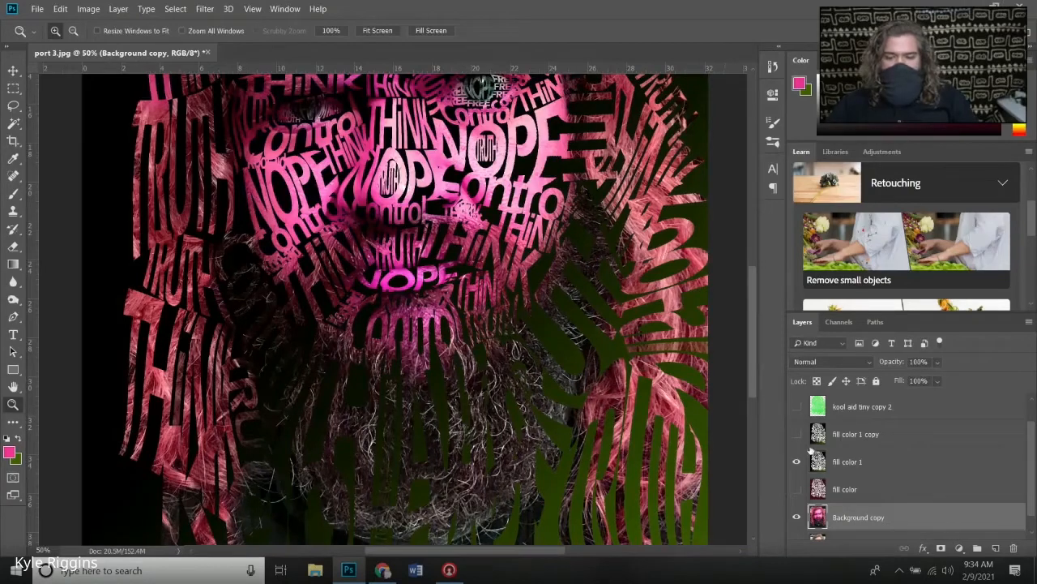
left_click(796, 406)
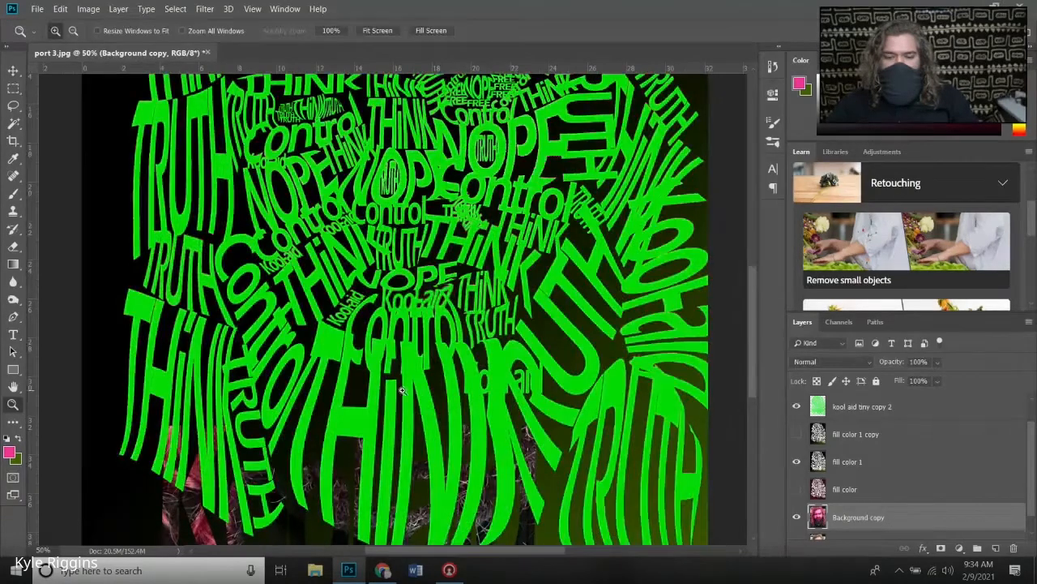
left_click(797, 434)
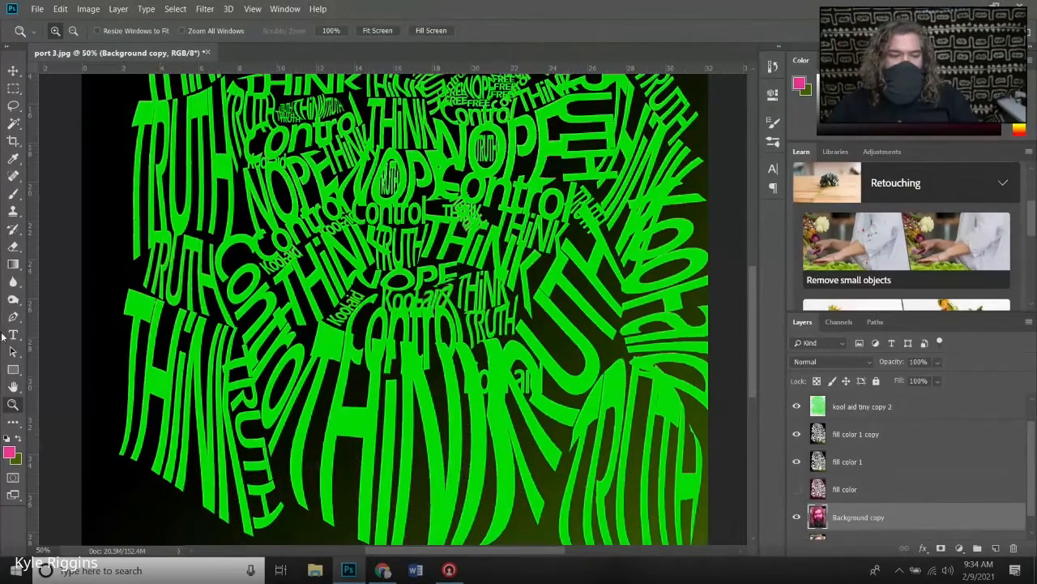
right_click(272, 366)
left_click(301, 371)
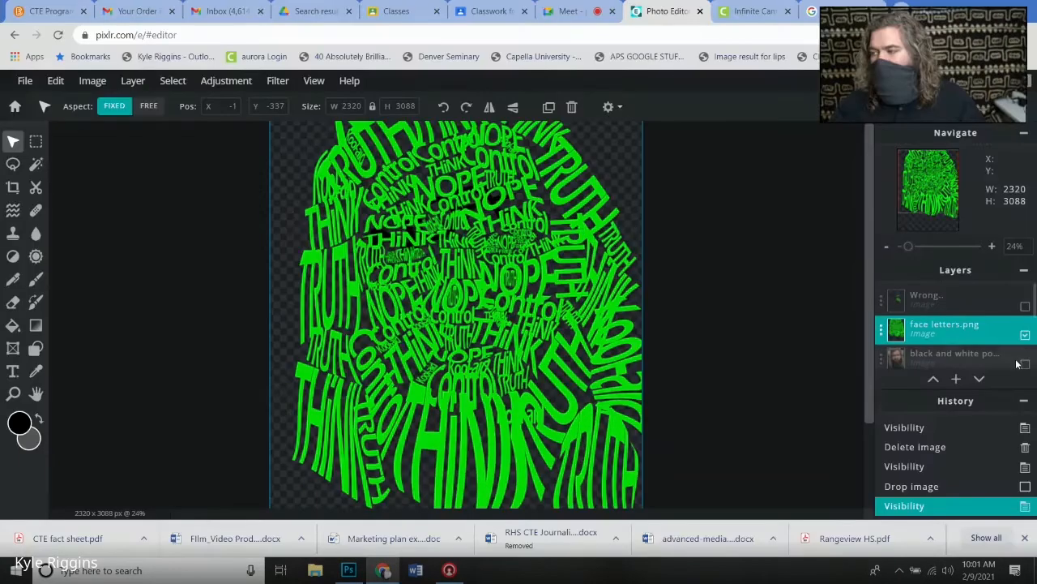
Show the black and white portrait layer and add an empty layer directly above the "face letters.png" layer.
left_click(1024, 364)
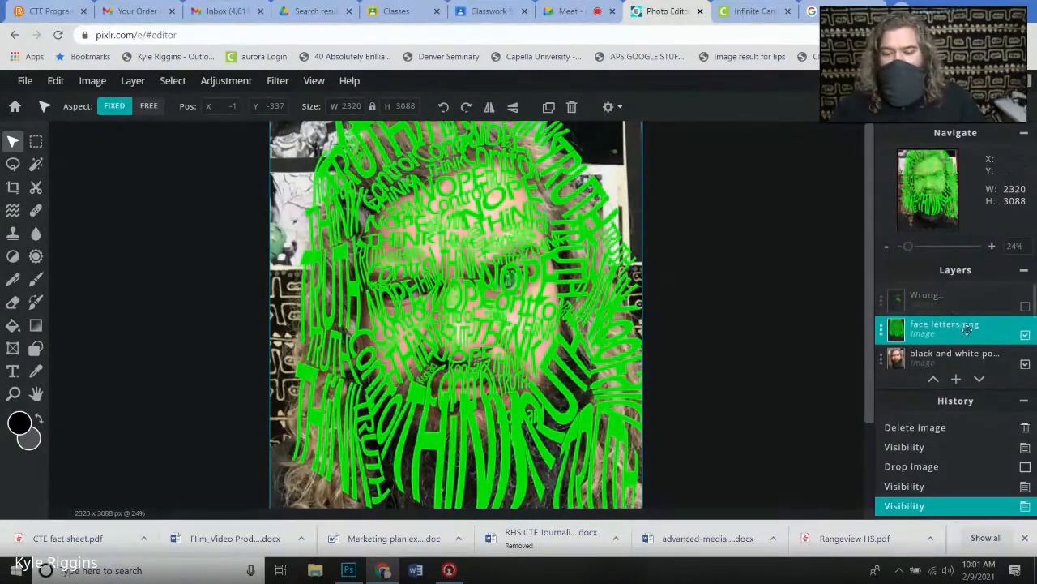
left_click(943, 352)
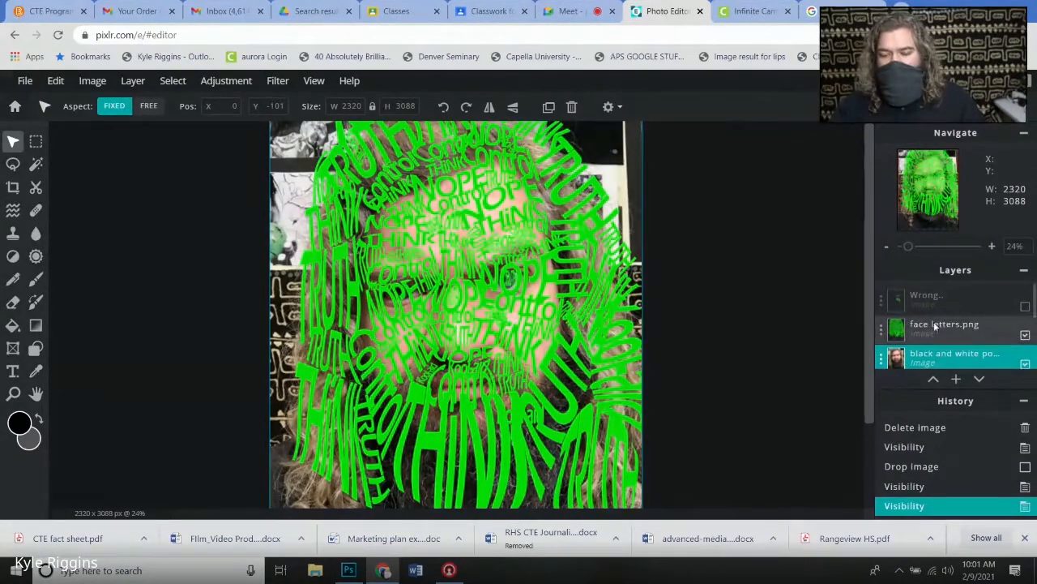
left_click(956, 379)
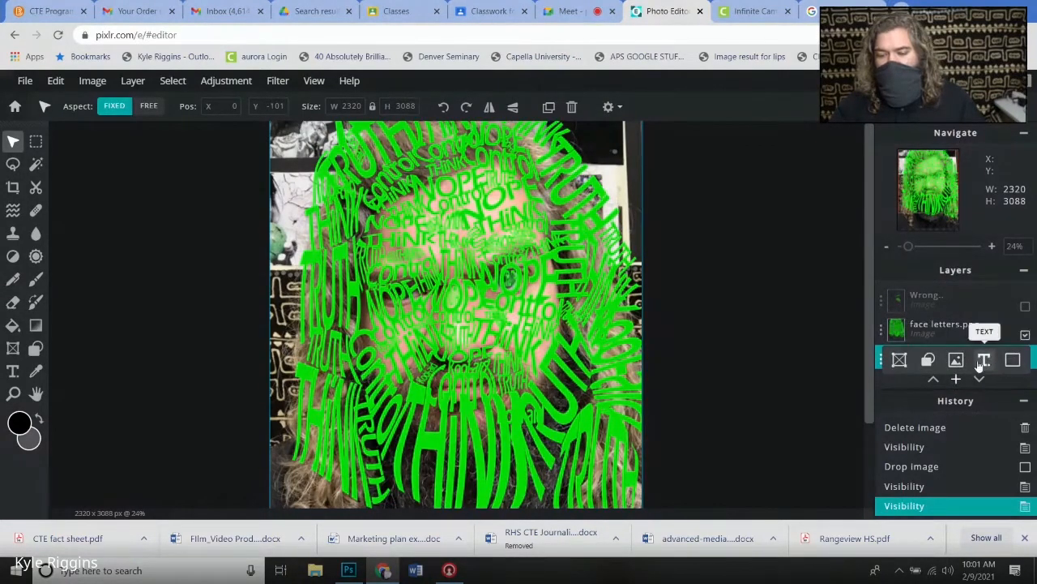
left_click(1013, 361)
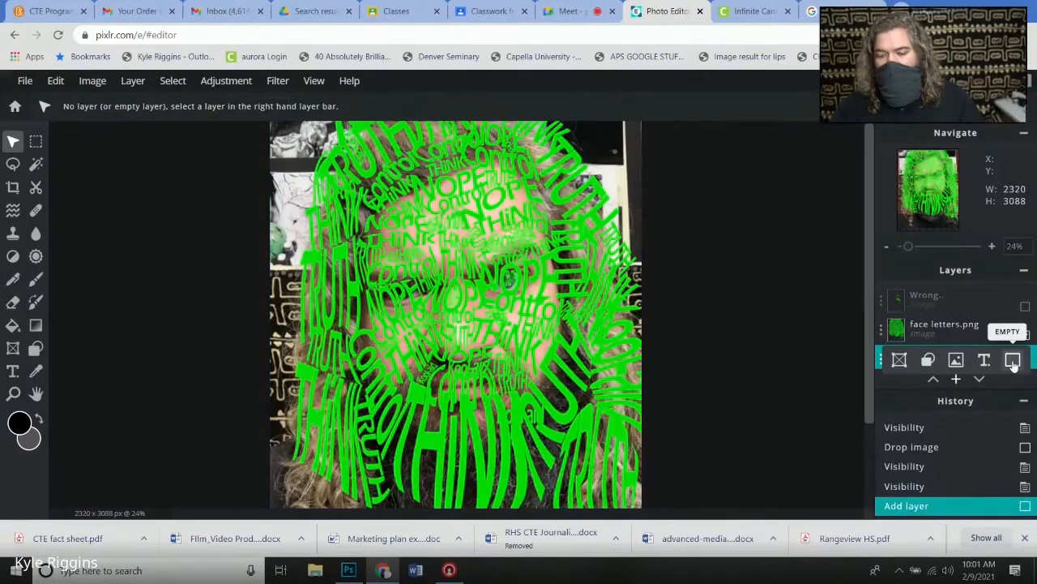
left_click(934, 379)
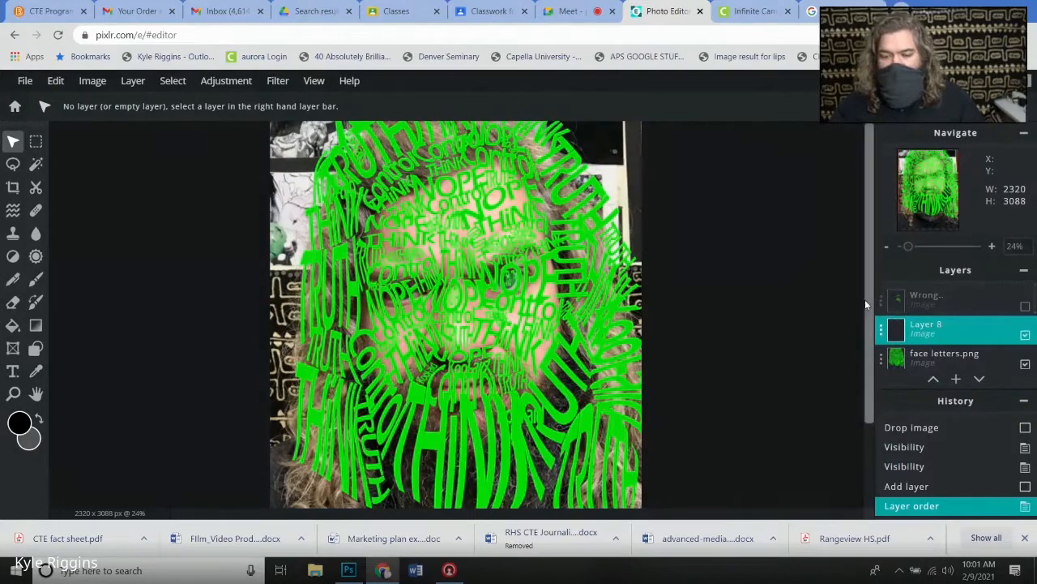
Rename the new empty layer as "fill solid".
left_click(881, 336)
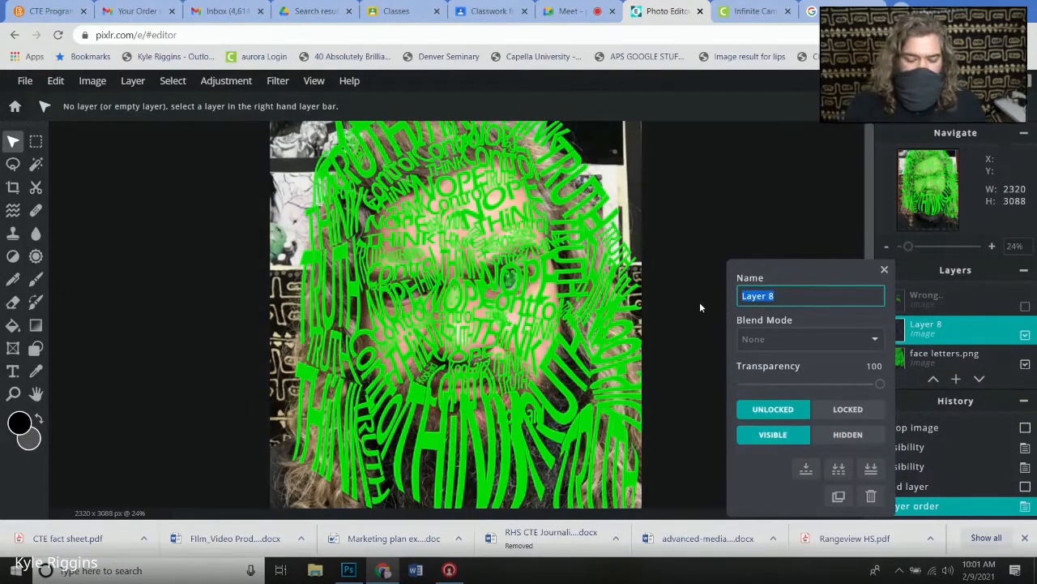
type("fill so")
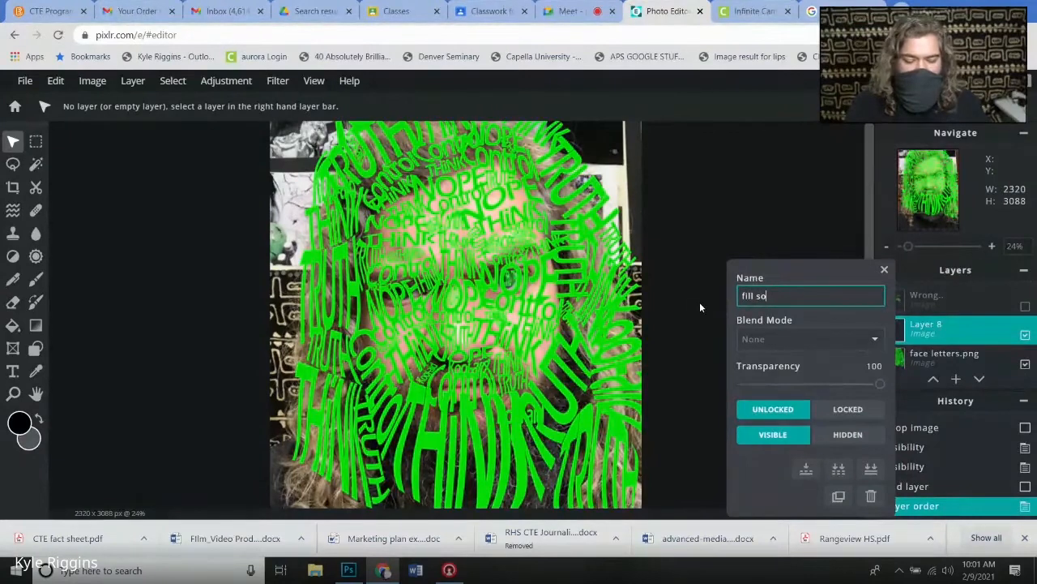
type("lid")
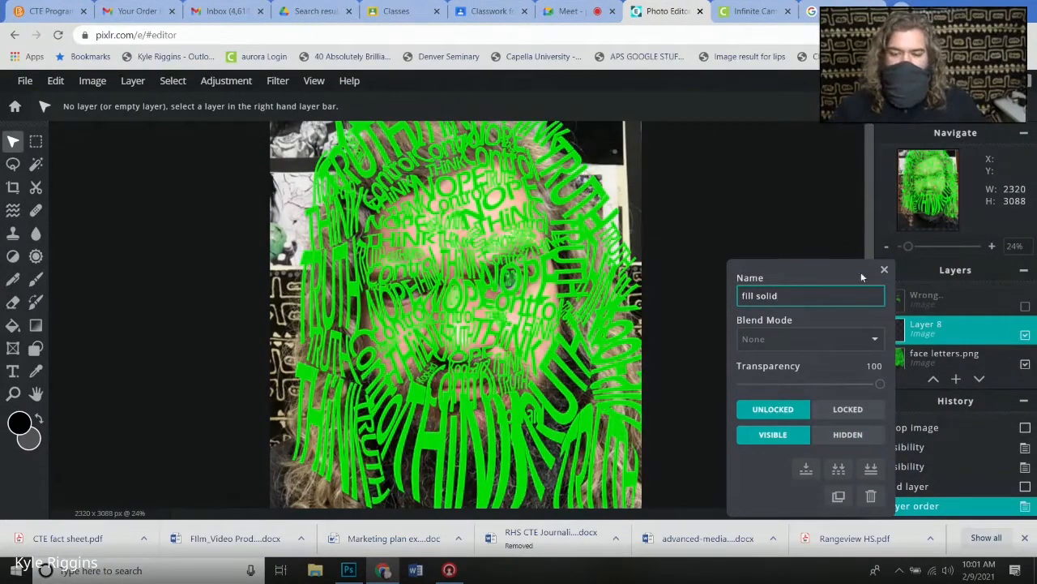
left_click(884, 269)
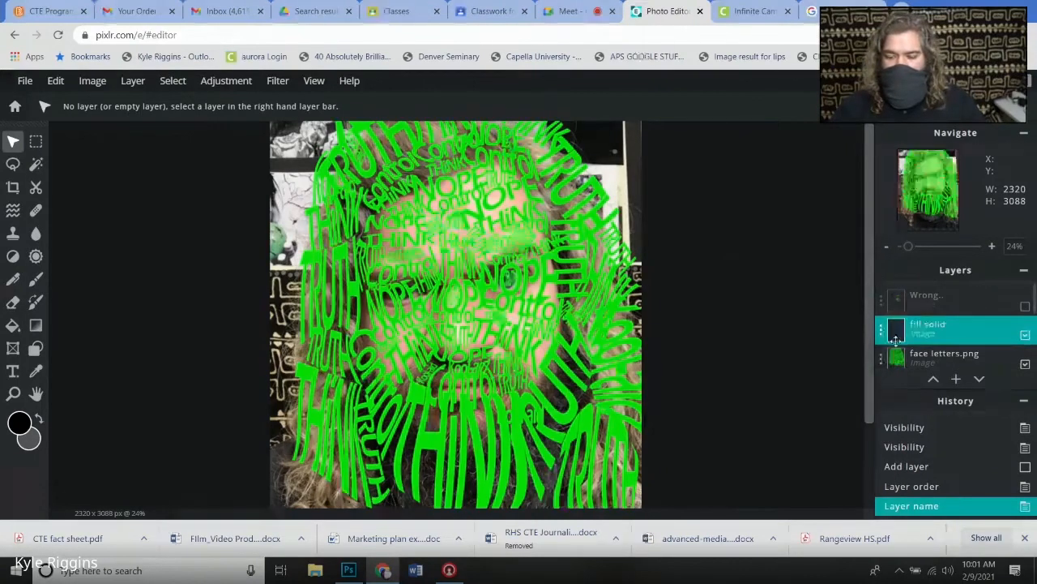
Add another empty layer above "fill solid" and name it "fill grade".
left_click(956, 378)
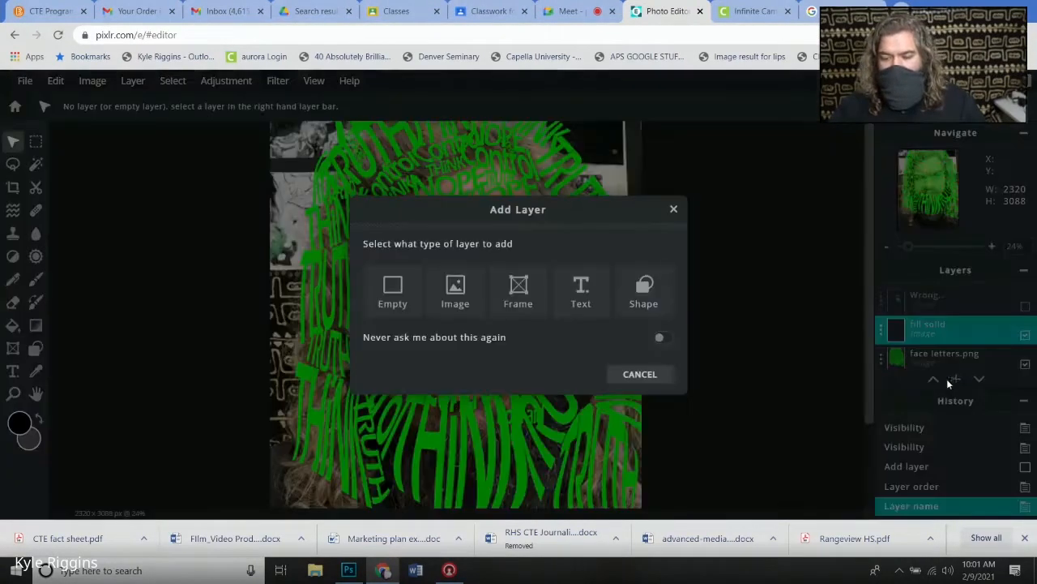
left_click(393, 293)
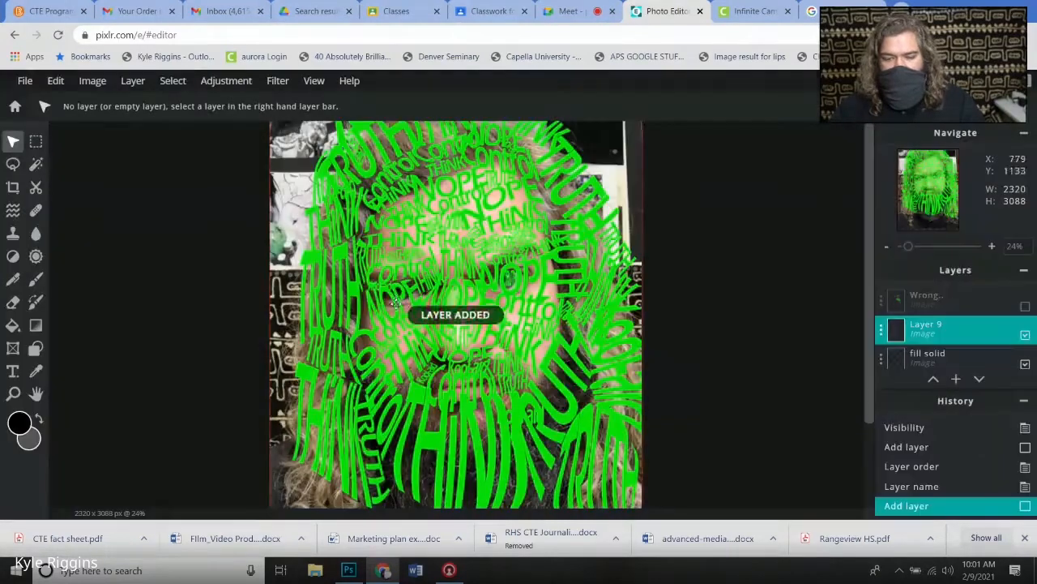
left_click(881, 329)
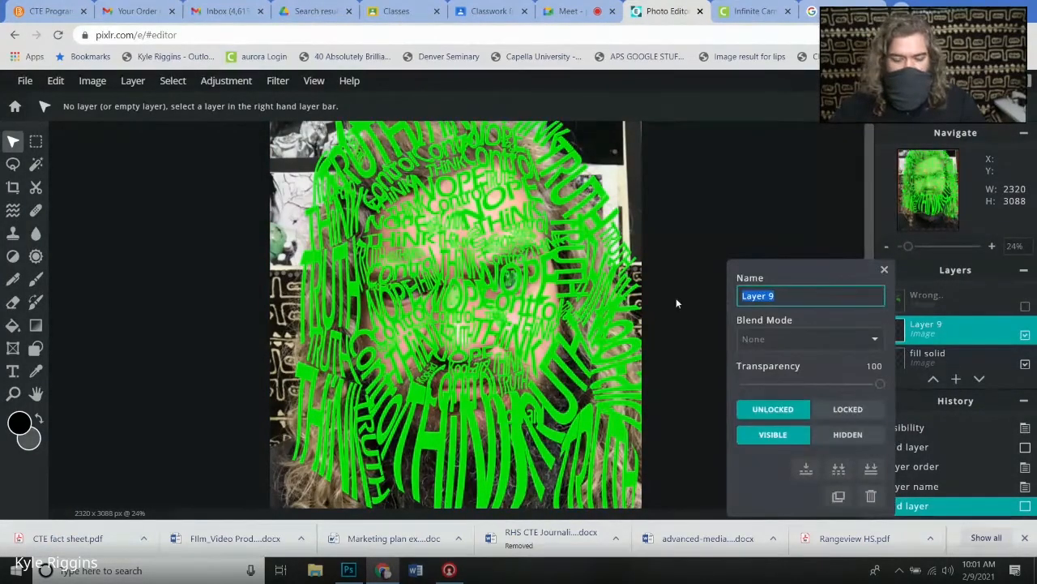
type("fill gr")
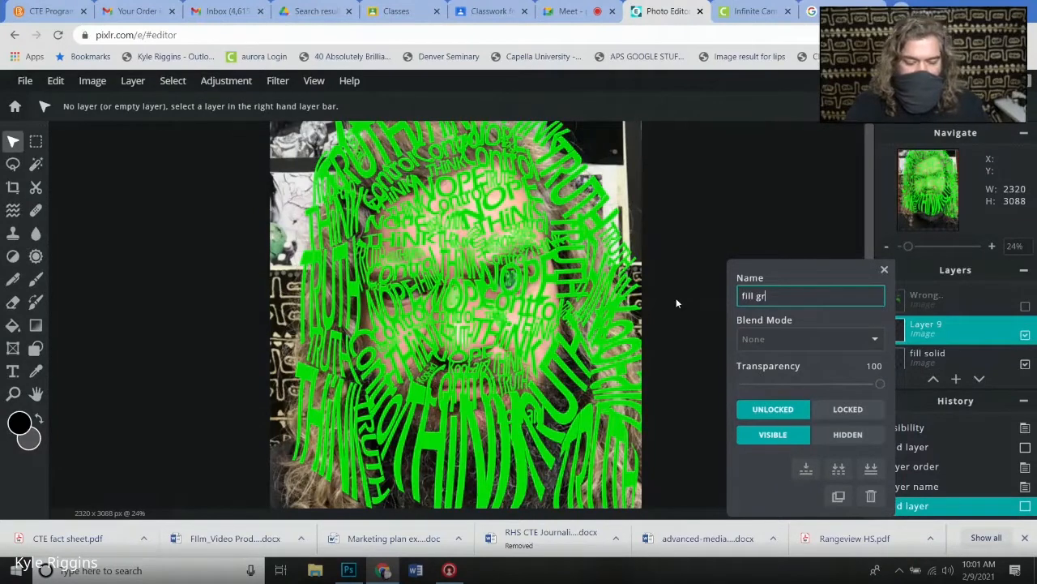
type("ade")
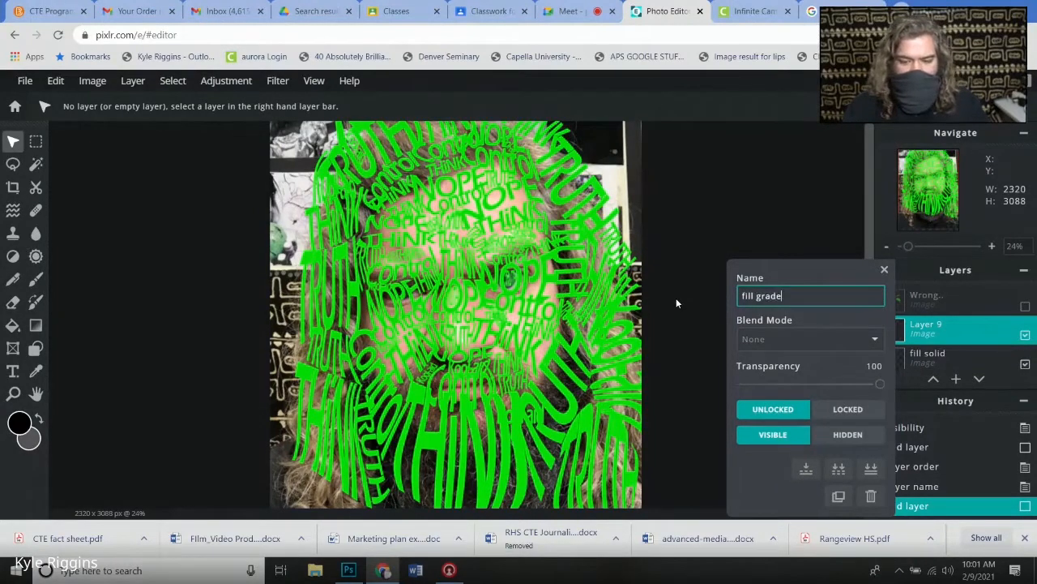
left_click(884, 270)
Move the "face letters.png" layer up two places so it sits directly above the "fill grade" layer.
scroll(913, 362, "down", 2)
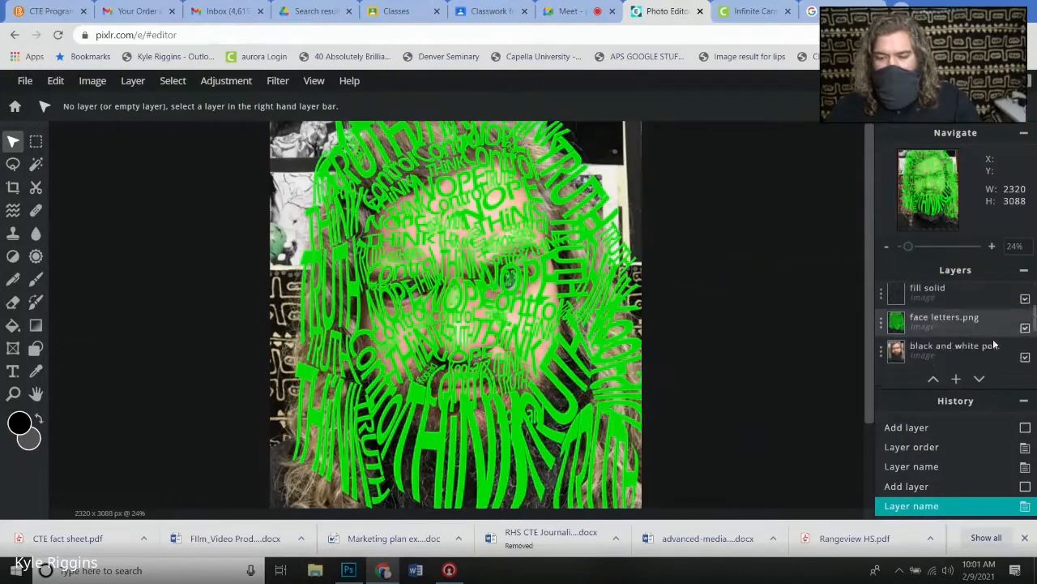
scroll(931, 333, "up", 3)
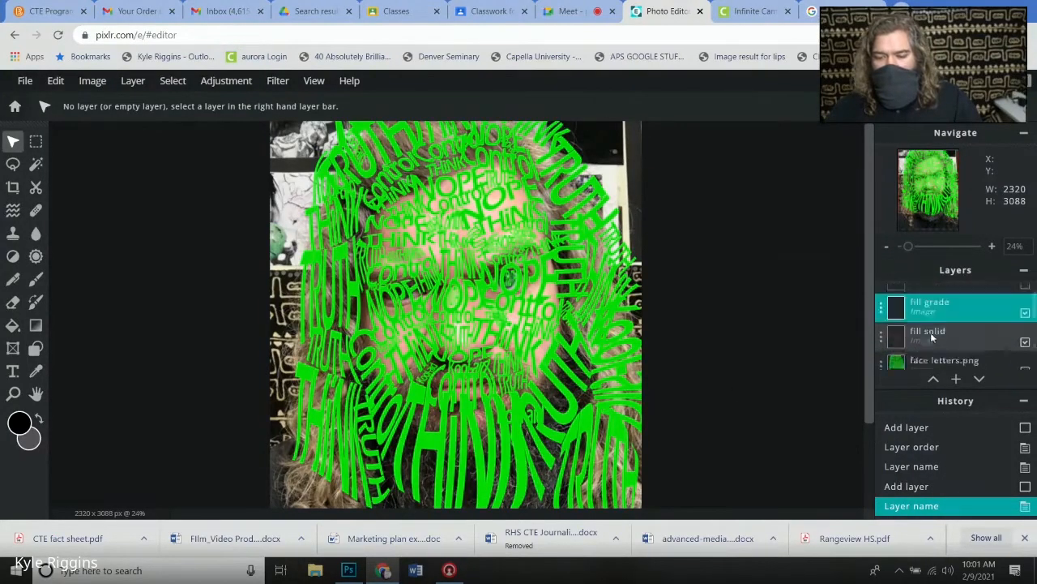
scroll(946, 344, "down", 3)
left_click(924, 318)
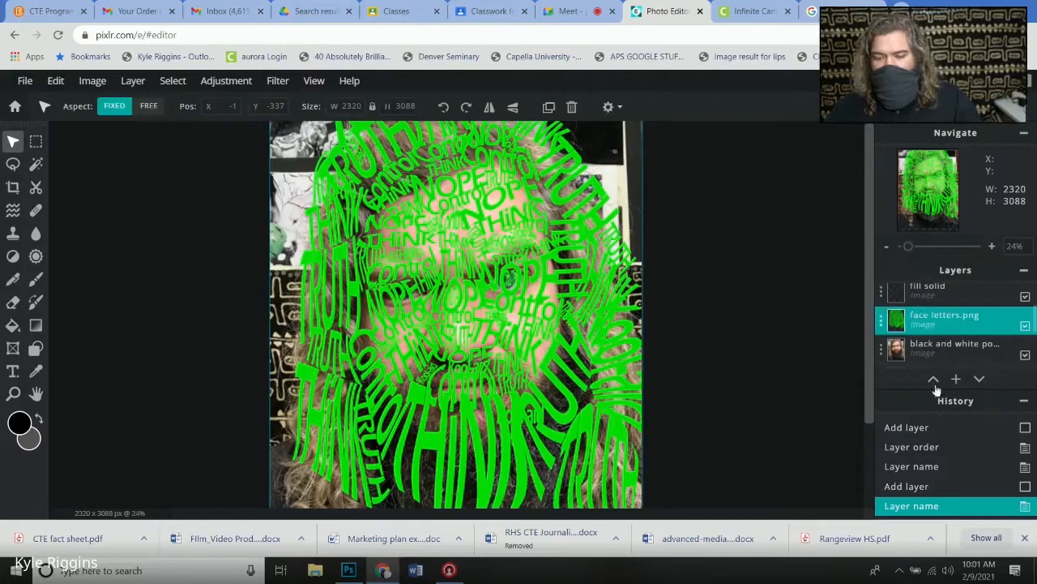
left_click(936, 381)
left_click(936, 381)
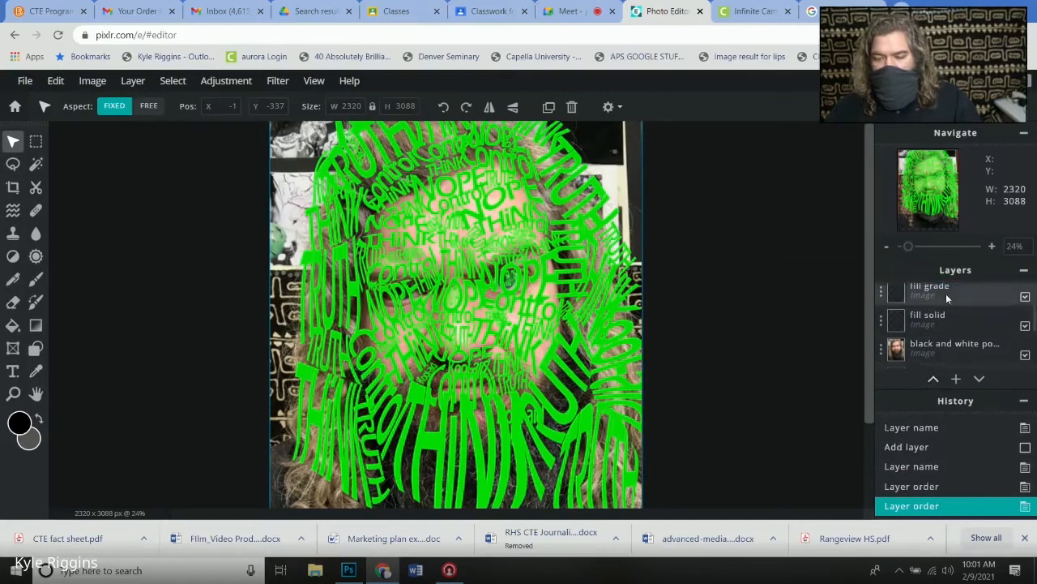
scroll(945, 310, "up", 2)
scroll(938, 329, "down", 3)
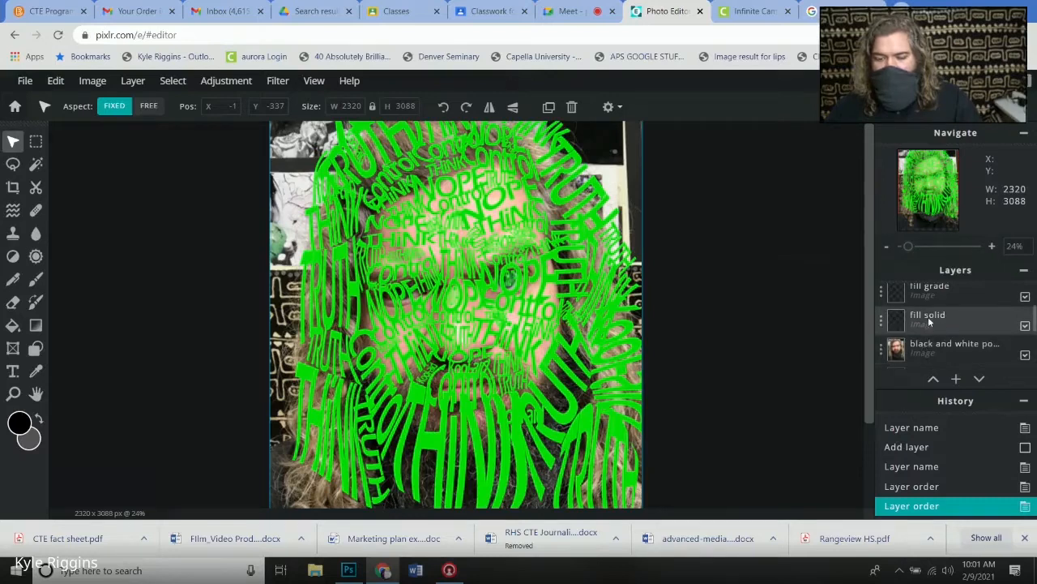
scroll(937, 316, "up", 2)
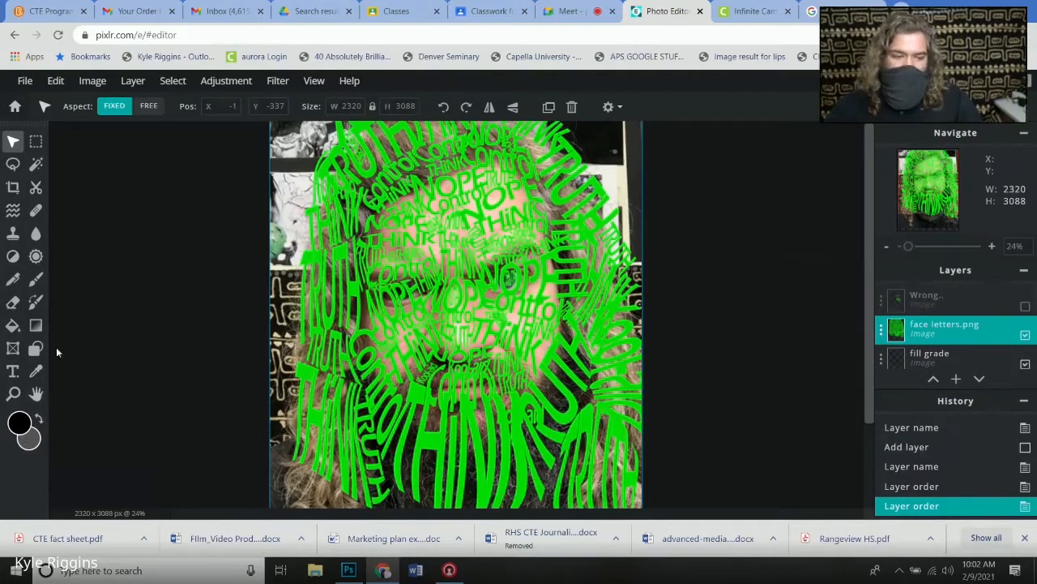
Hide the "face letters.png" layer and fill the "fill grade" layer with a diagonal black-to-grey linear gradient, black at the canvas's lower-left corner.
left_click(1025, 336)
left_click(928, 355)
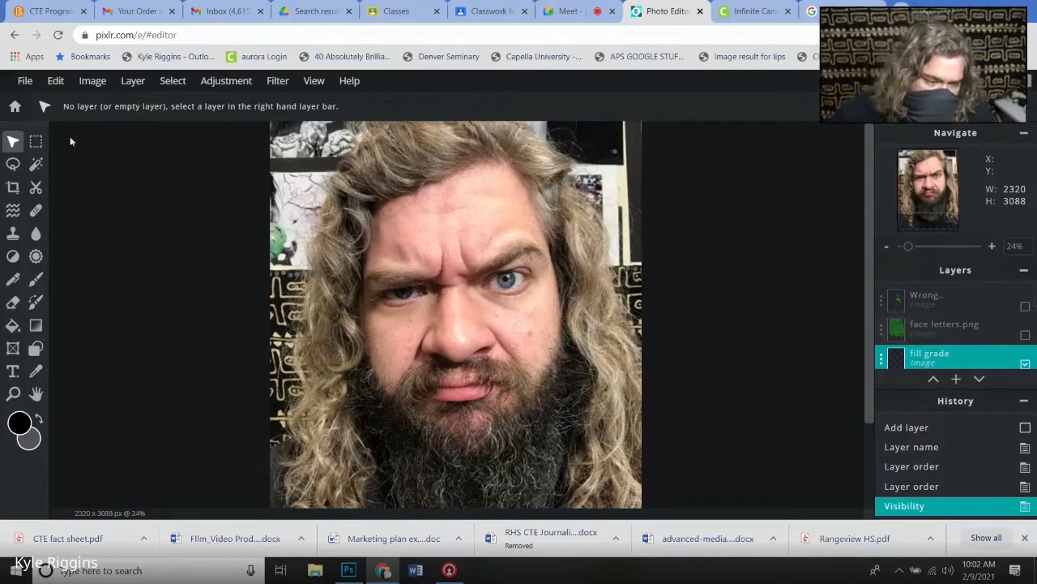
left_click(35, 325)
left_click_drag(450, 277, 499, 367)
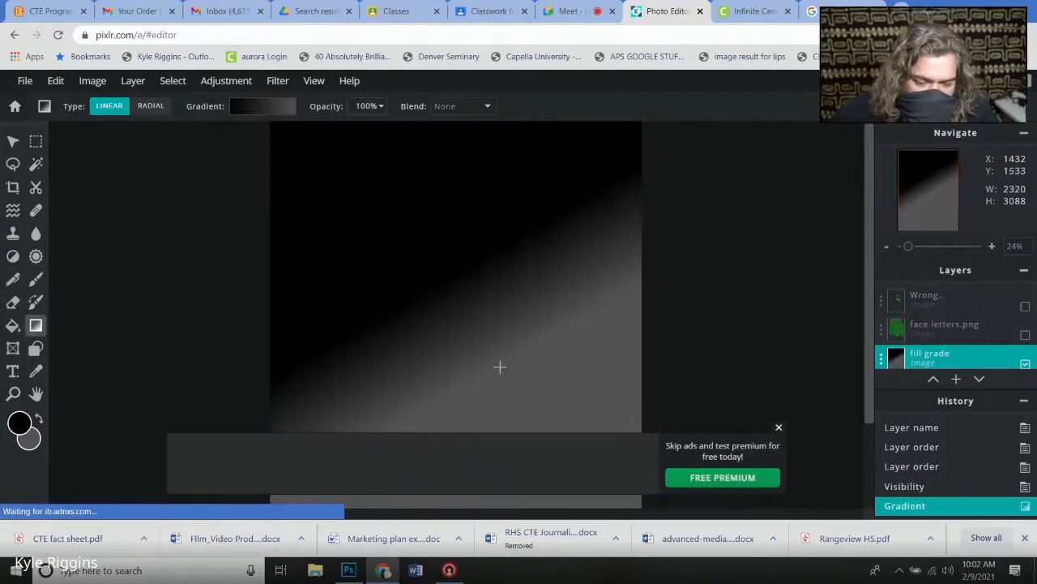
left_click(779, 427)
left_click_drag(438, 238, 600, 474)
left_click_drag(618, 285, 449, 435)
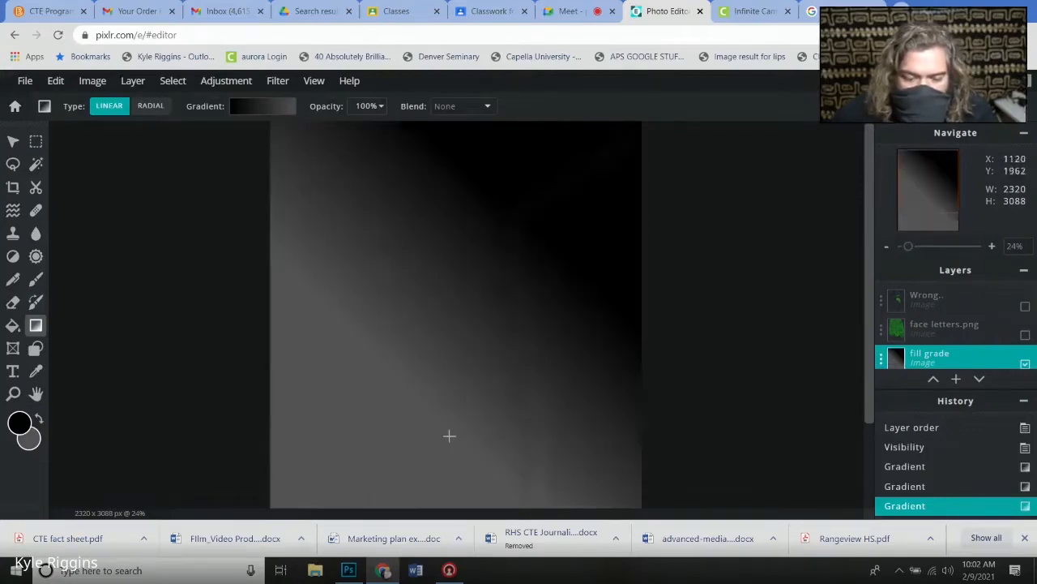
left_click_drag(386, 249, 658, 178)
left_click_drag(570, 157, 344, 362)
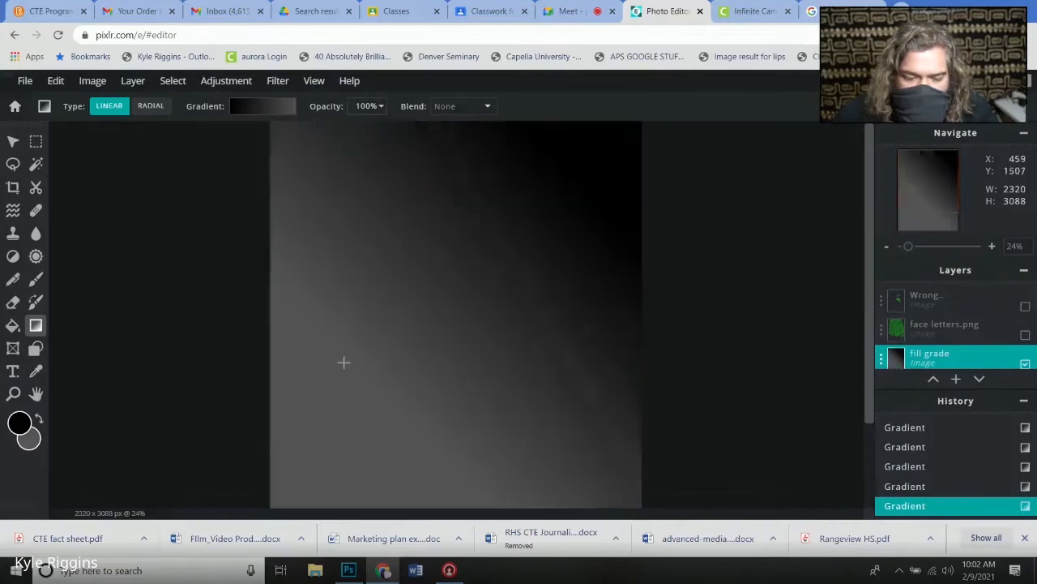
mouse_move(569, 166)
left_mouse_down()
mouse_move(502, 257)
mouse_move(426, 408)
left_mouse_up()
left_click_drag(358, 433, 453, 273)
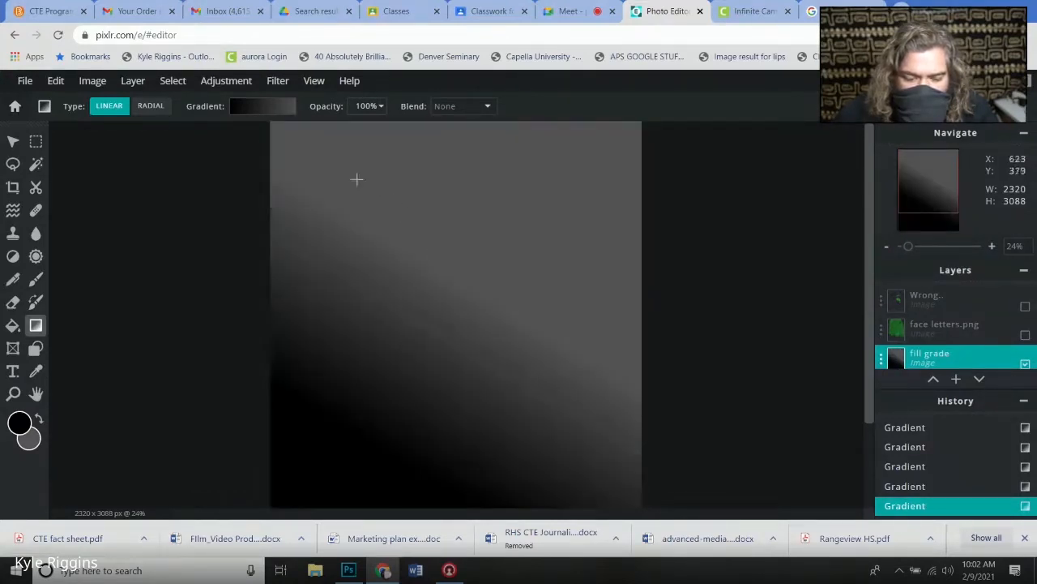
Redraw the linear gradient on the "fill grade" layer diagonally, from black at the canvas's upper-left to dark grey at its lower-right.
left_click_drag(322, 176, 576, 481)
left_click_drag(466, 331, 567, 451)
left_click_drag(357, 214, 677, 545)
left_click(573, 449)
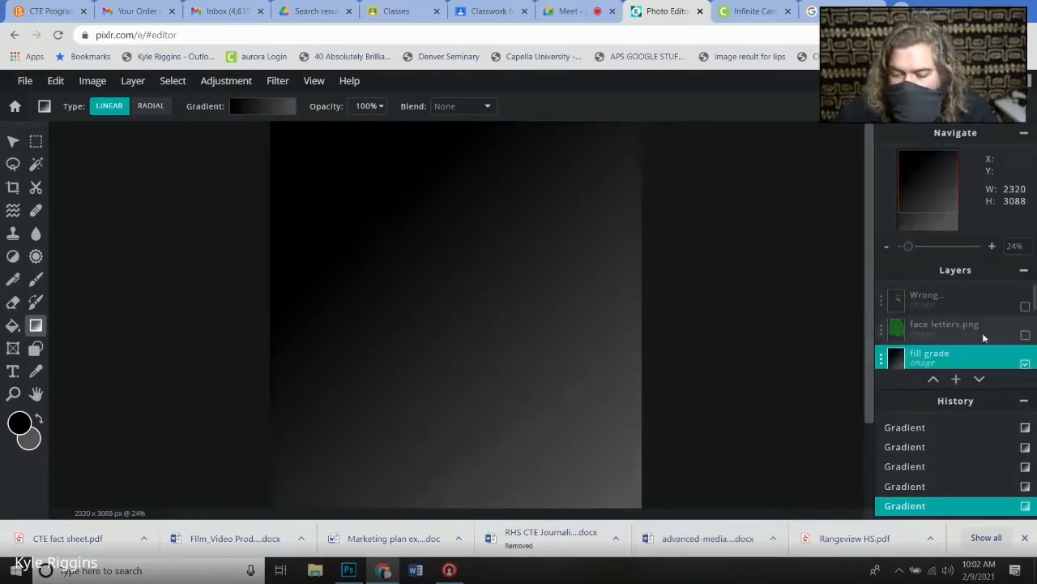
Hide the "fill grade" layer and make "fill solid" the active layer.
left_click(1025, 364)
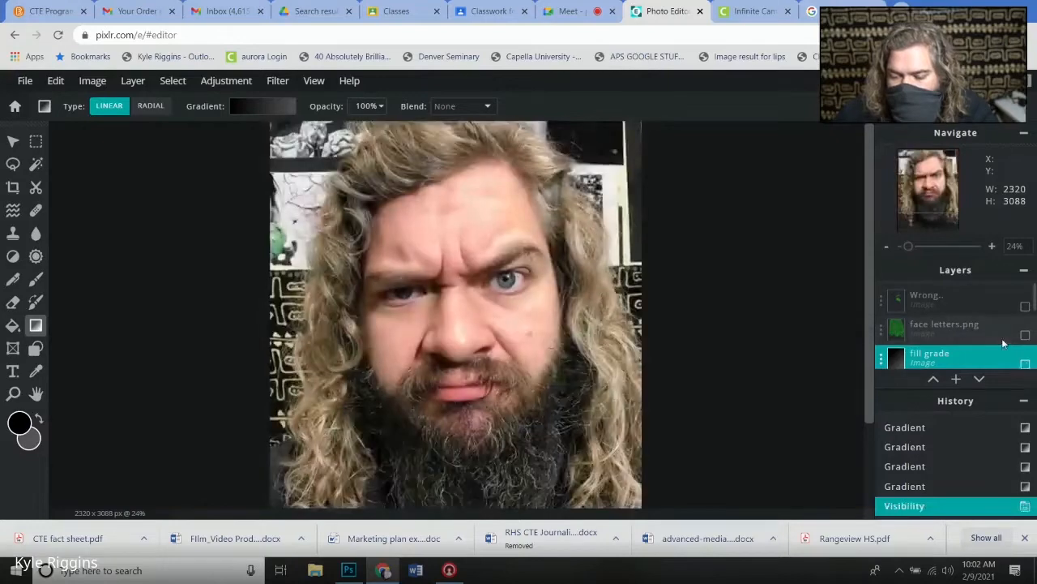
scroll(956, 332, "down", 1)
left_click(915, 320)
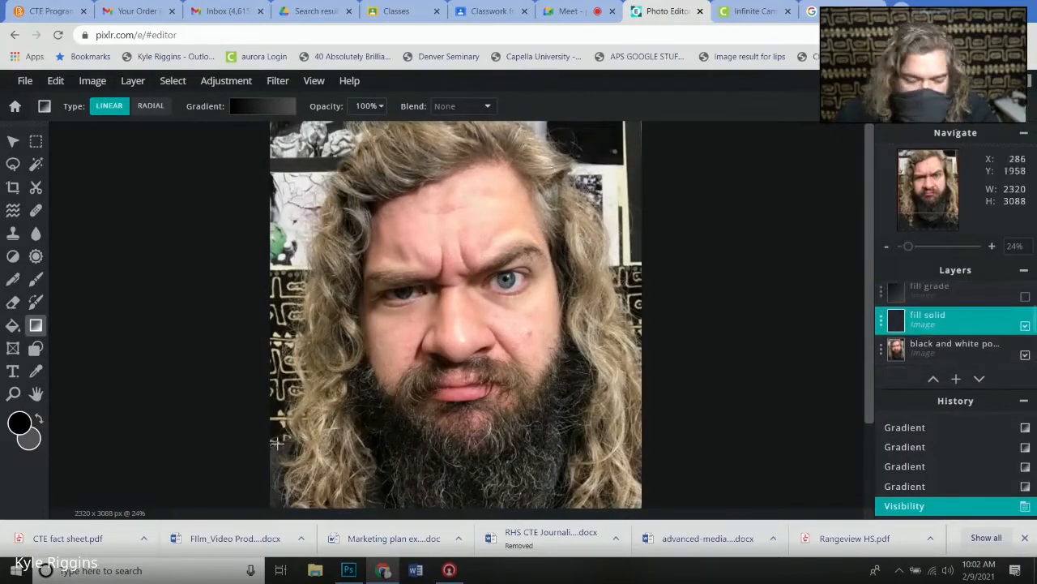
Set the foreground color to dark red, #590001.
left_click(18, 423)
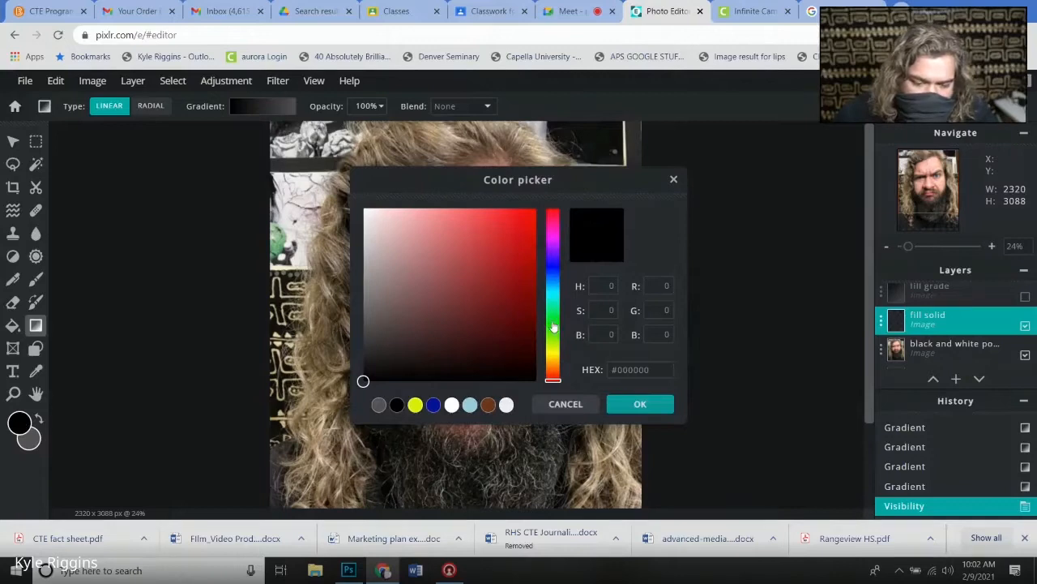
left_click_drag(554, 327, 537, 313)
left_click(527, 300)
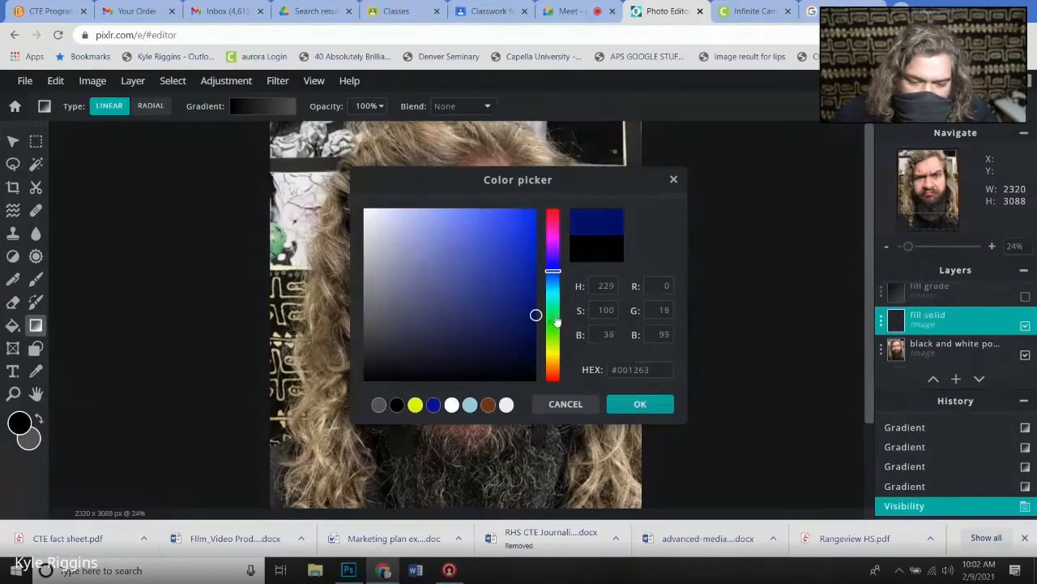
left_click_drag(552, 273, 554, 191)
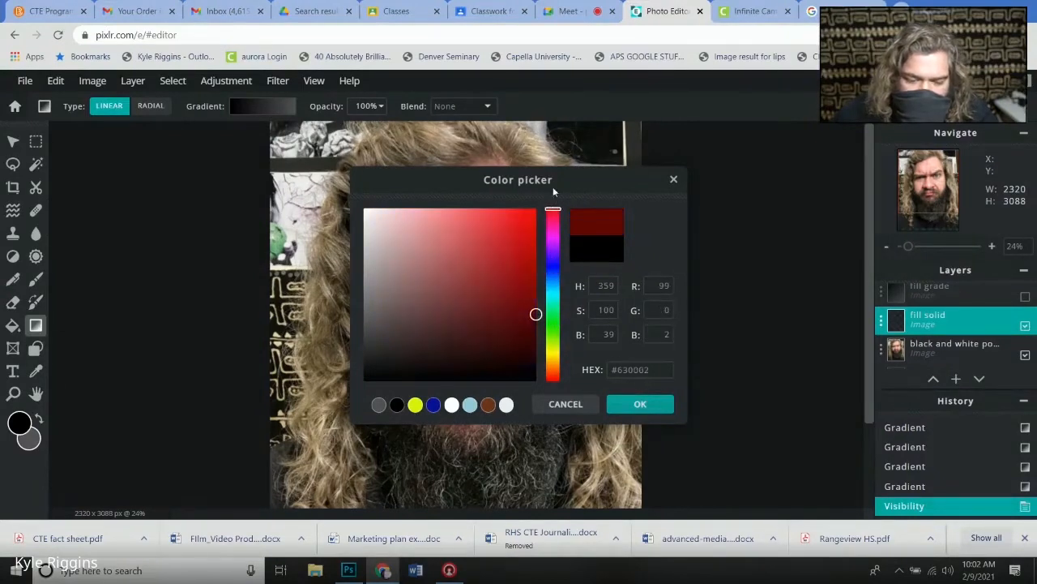
left_click_drag(538, 320, 539, 324)
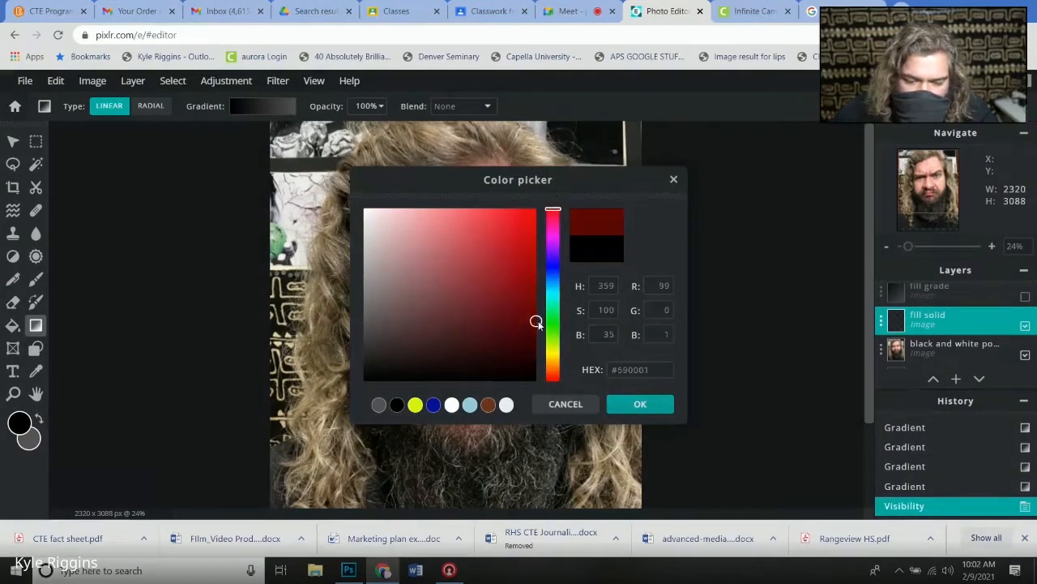
left_click(653, 410)
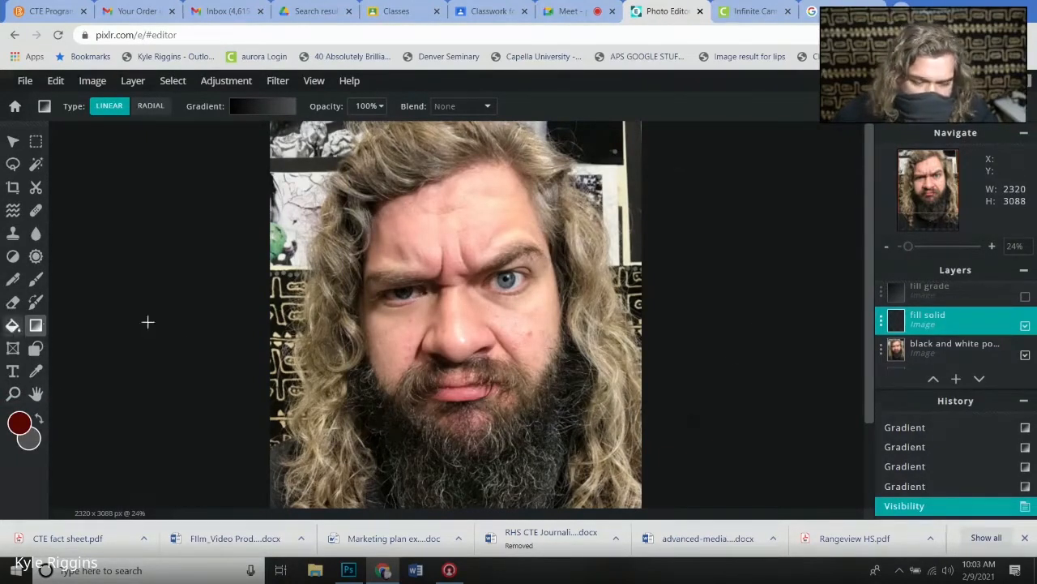
Hide the black and white portrait and "NOPE" layers, and flood the "fill solid" layer with the dark red foreground color.
left_click(1024, 355)
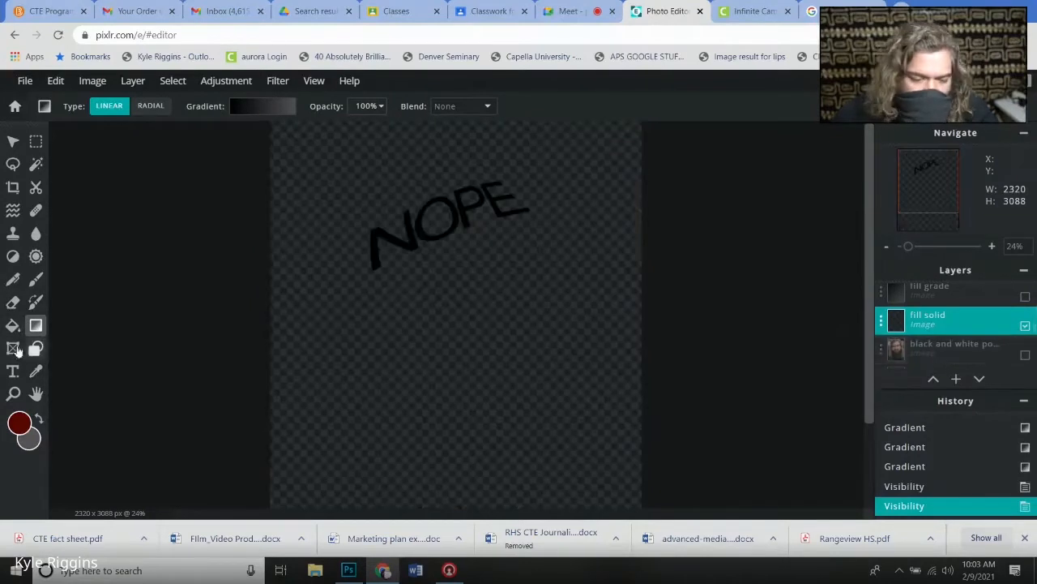
scroll(972, 347, "down", 2)
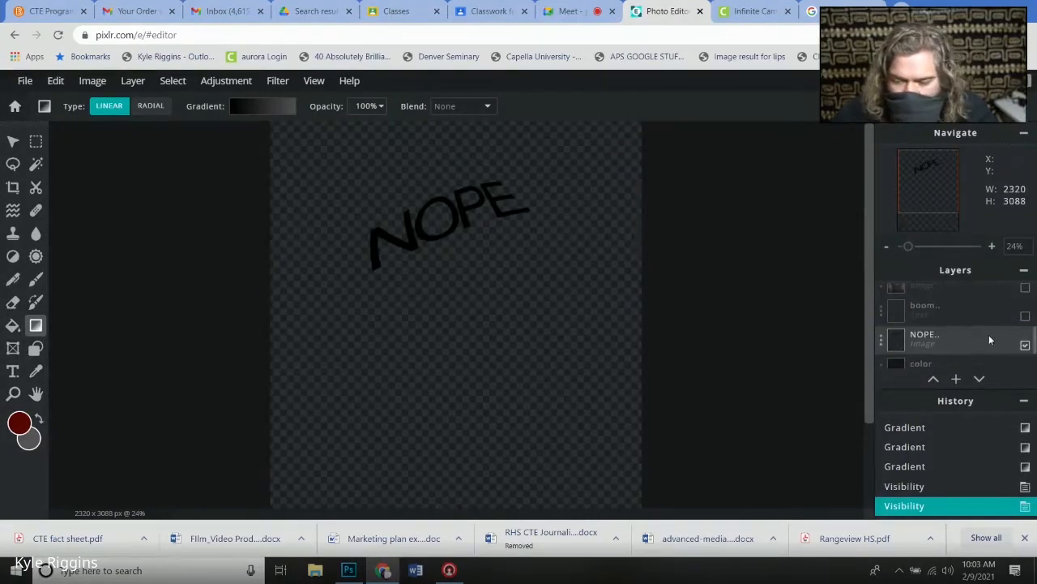
left_click(1025, 345)
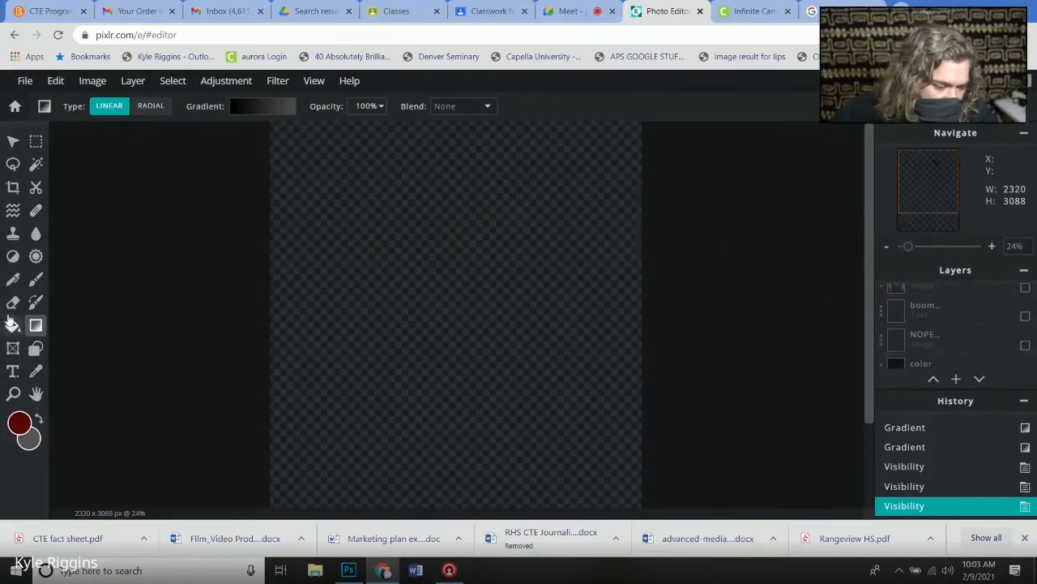
left_click(13, 323)
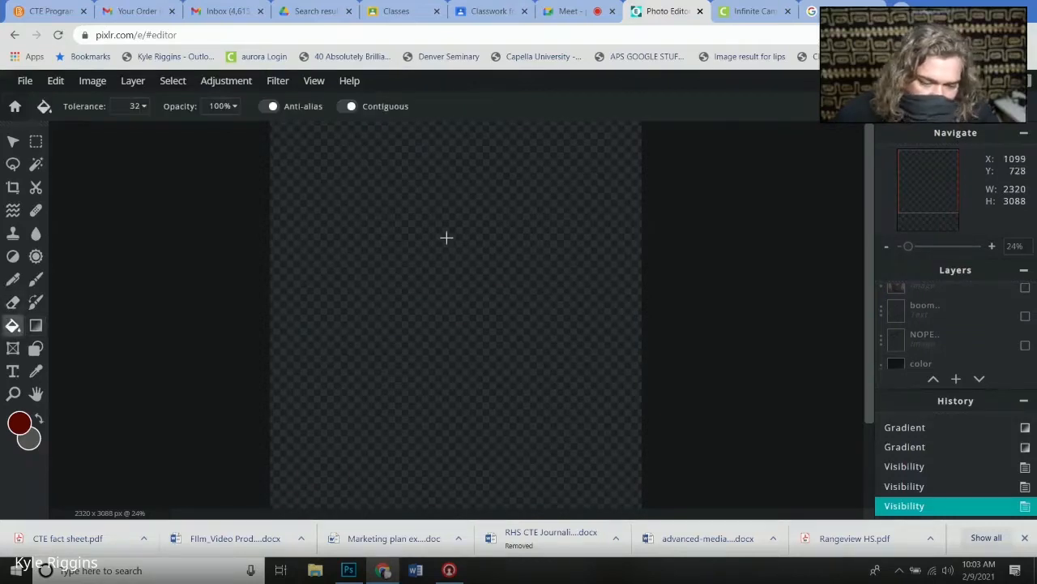
left_click(447, 237)
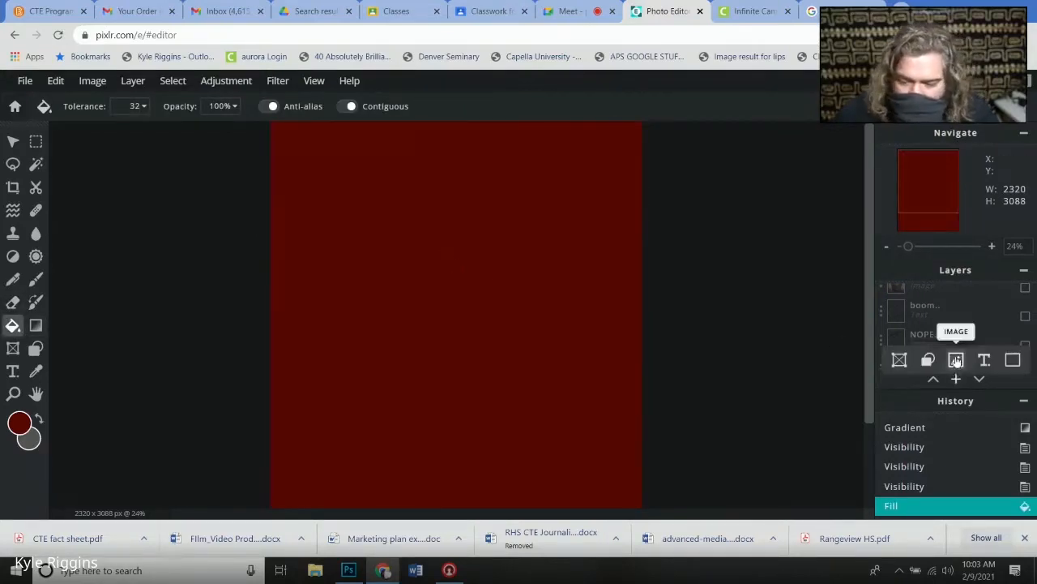
Toggle the "fill solid" layer's visibility off and on to check its solid fill.
scroll(961, 344, "up", 3)
scroll(961, 336, "up", 5)
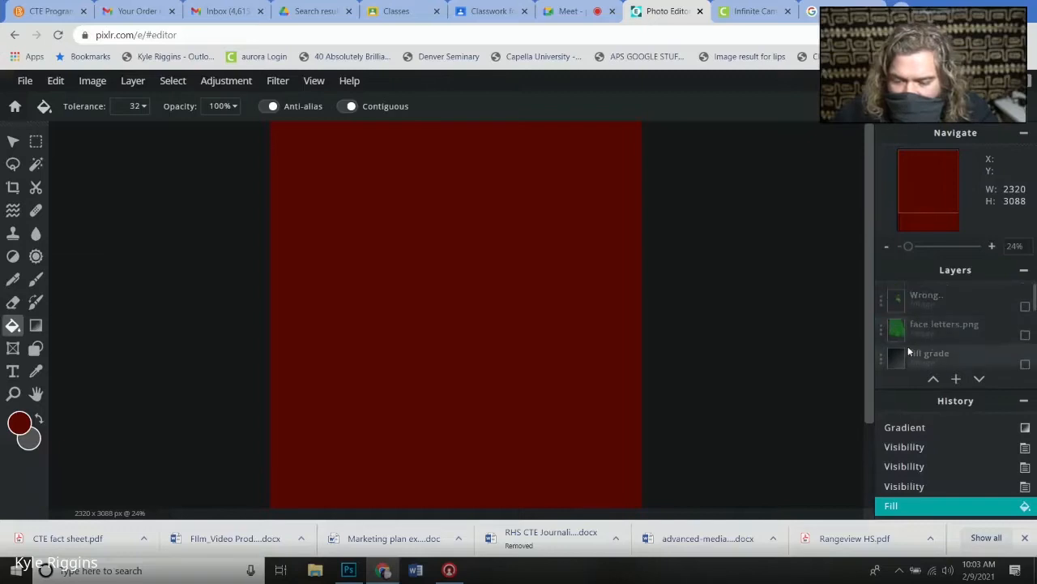
scroll(985, 299, "down", 5)
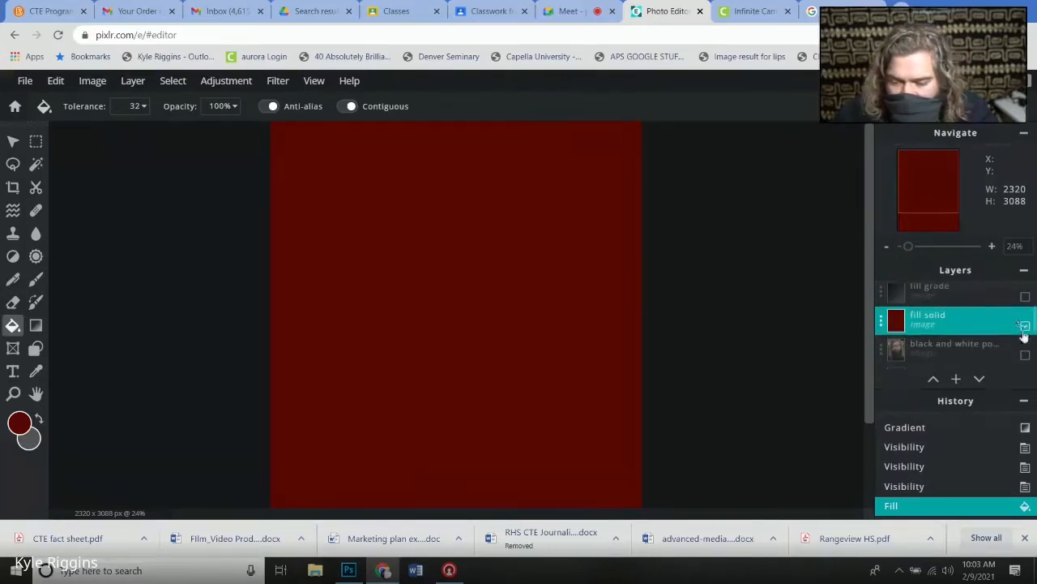
left_click(1024, 326)
left_click(1024, 326)
left_click(1024, 326)
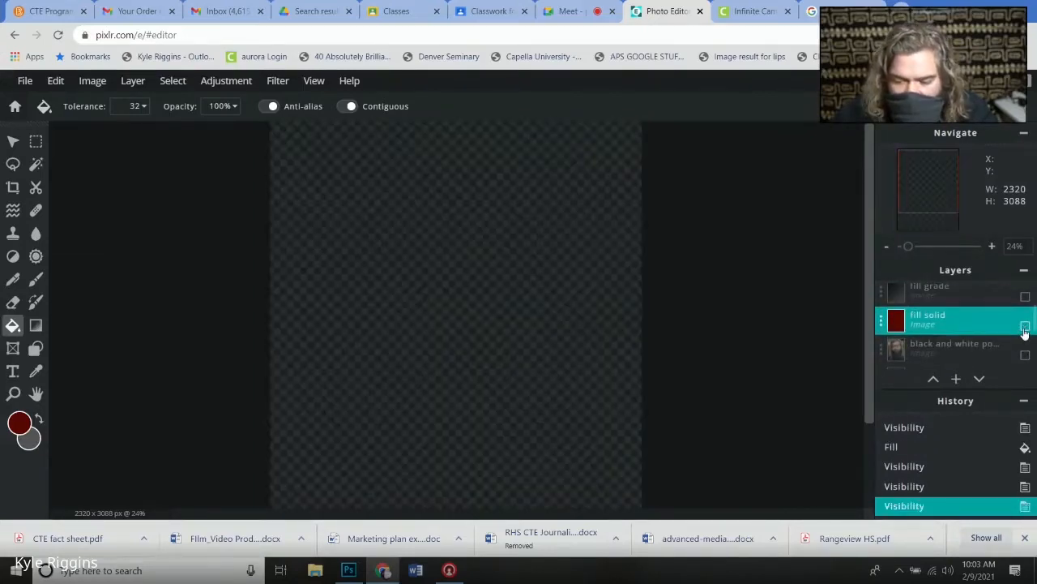
left_click(1024, 326)
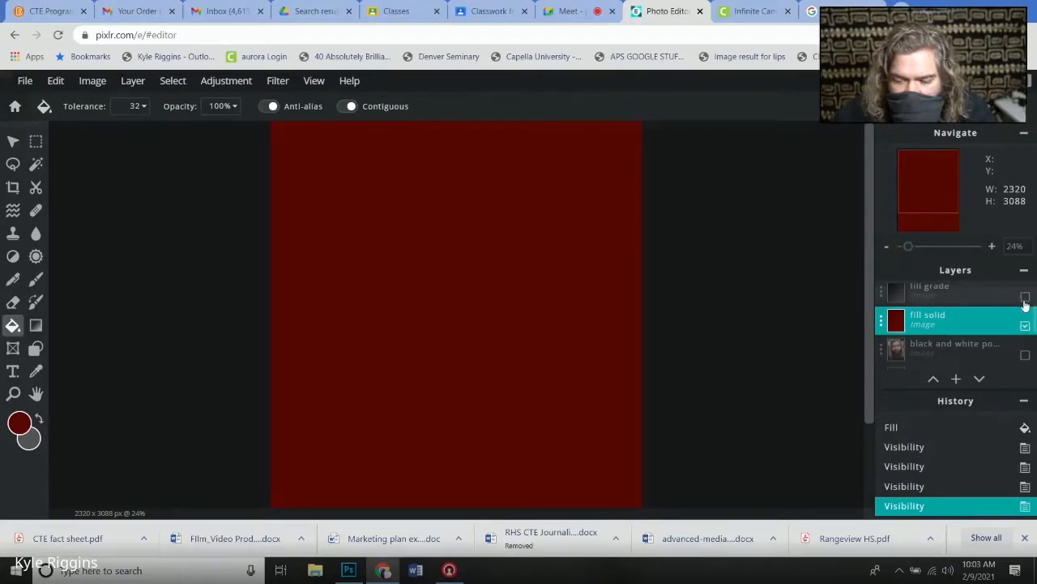
Toggle the "fill grade" layer to compare it with the solid fill, and leave it visible.
left_click(1025, 298)
left_click(1025, 298)
left_click(1024, 298)
left_click(1025, 298)
left_click(1024, 299)
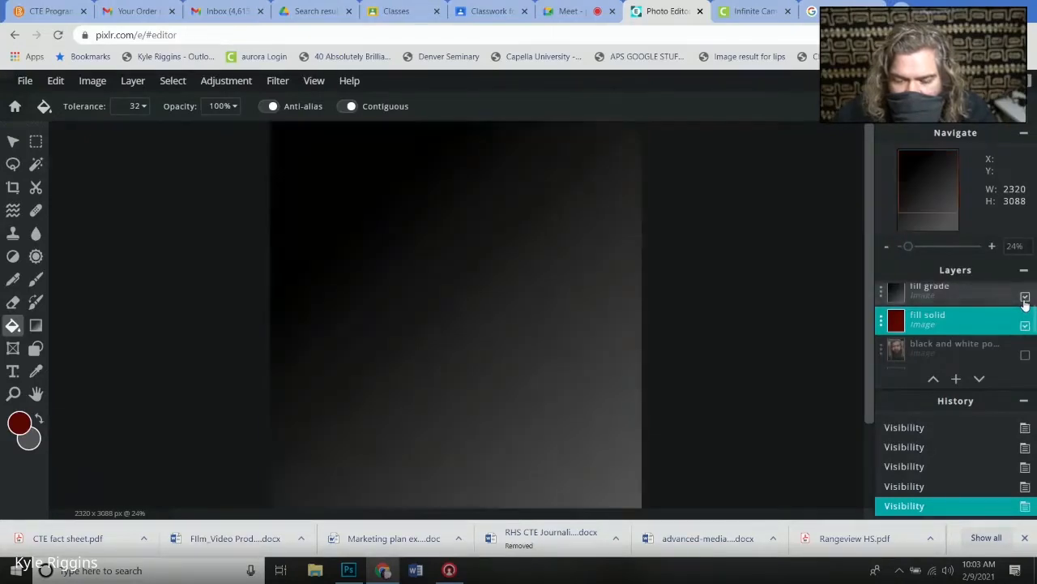
Show the "face letters.png" layer and compare it over the solid and gradient fills, keeping "fill grade" visible.
scroll(1026, 302, "up", 2)
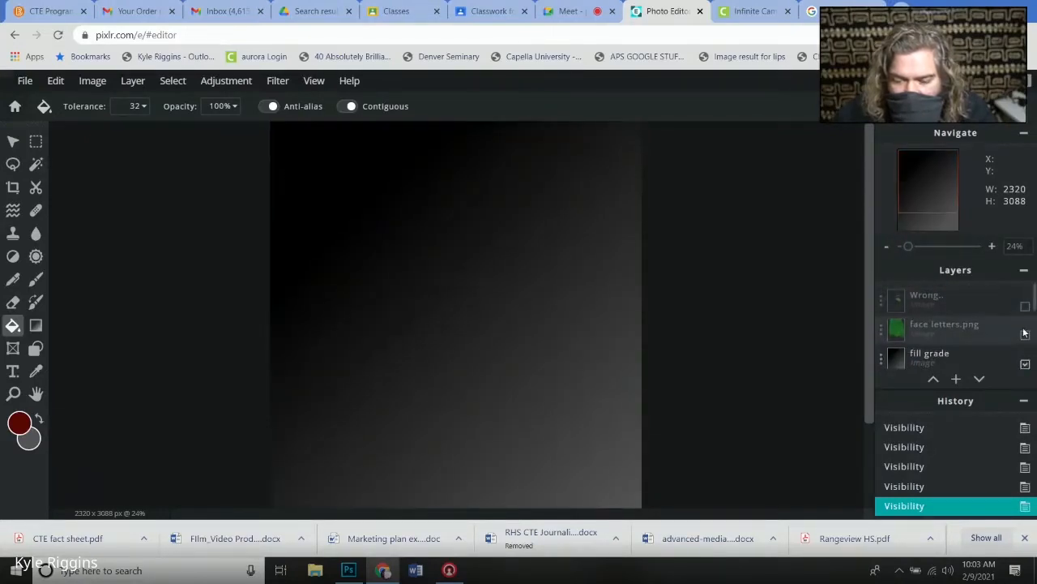
left_click(1024, 336)
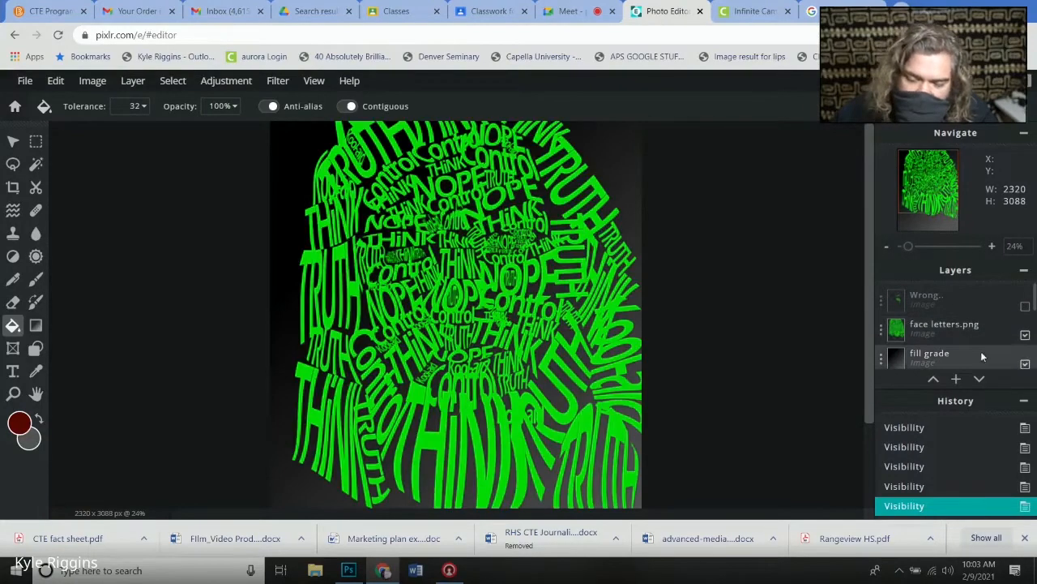
left_click(1024, 364)
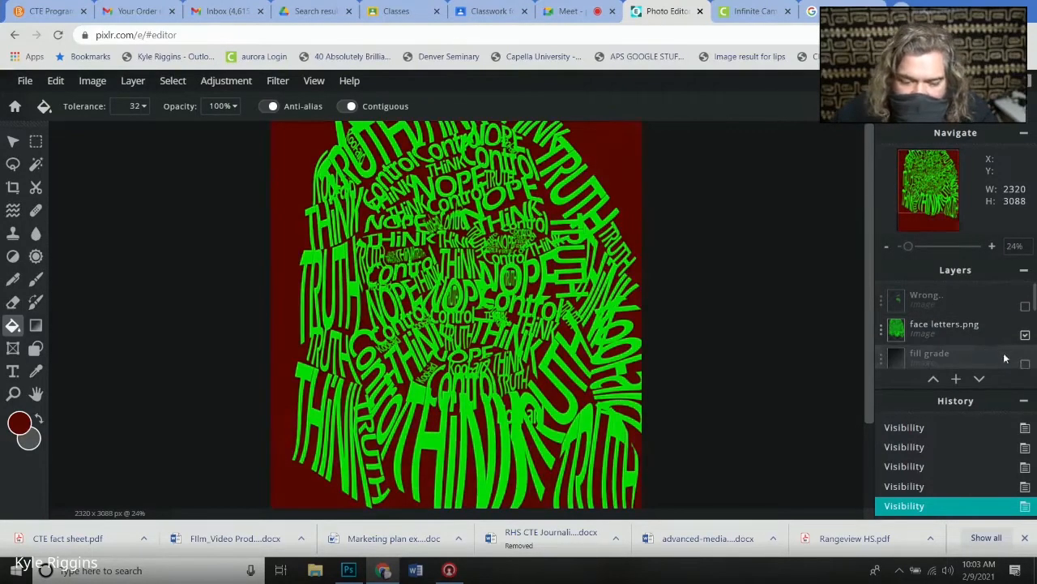
left_click(1025, 365)
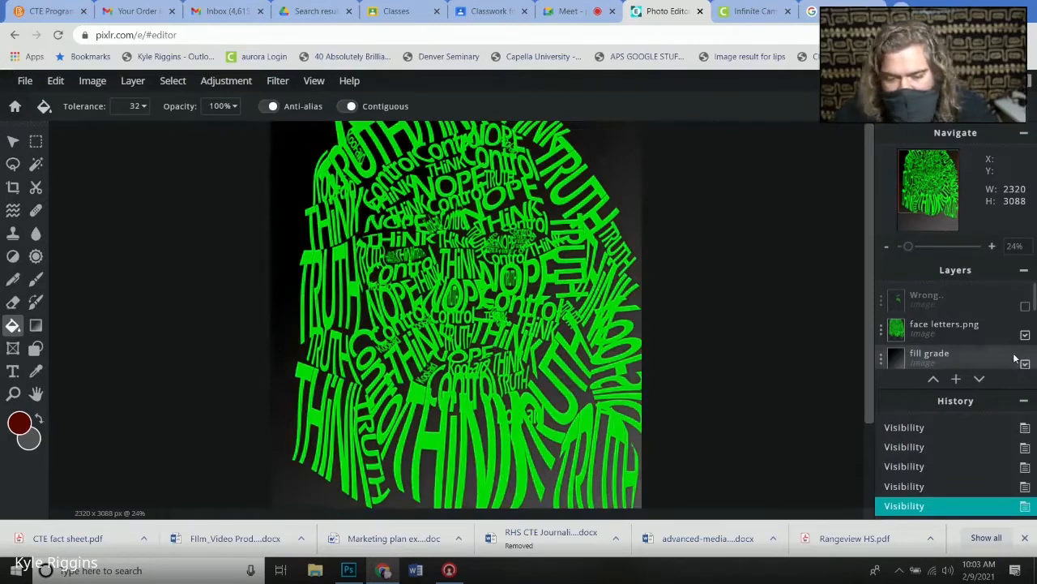
Switch to Photoshop and add a new empty layer with default settings directly above "fill color 1 copy" in port 3.jpg.
left_click(348, 570)
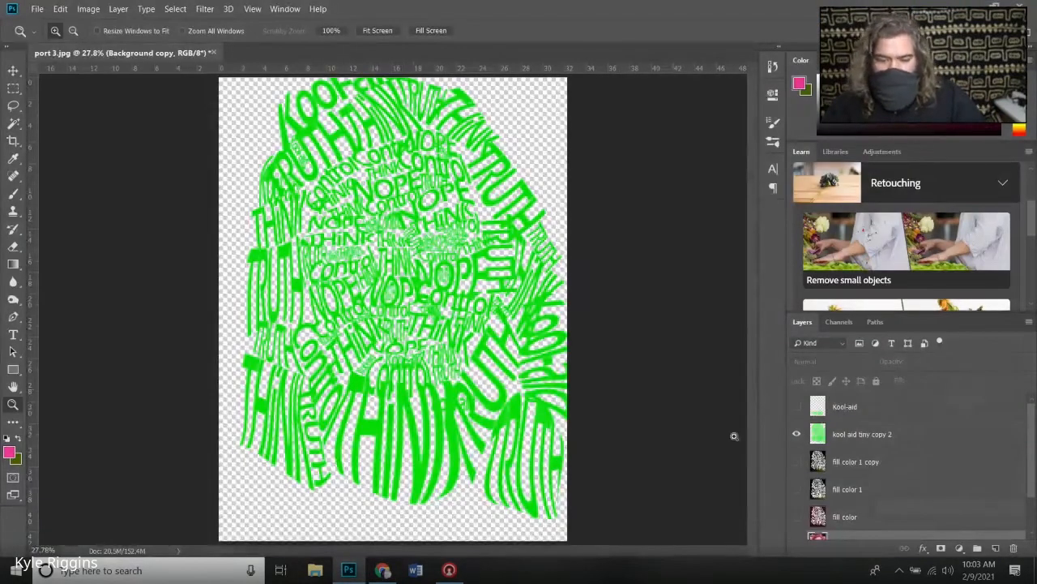
scroll(904, 517, "down", 2)
scroll(870, 499, "up", 1)
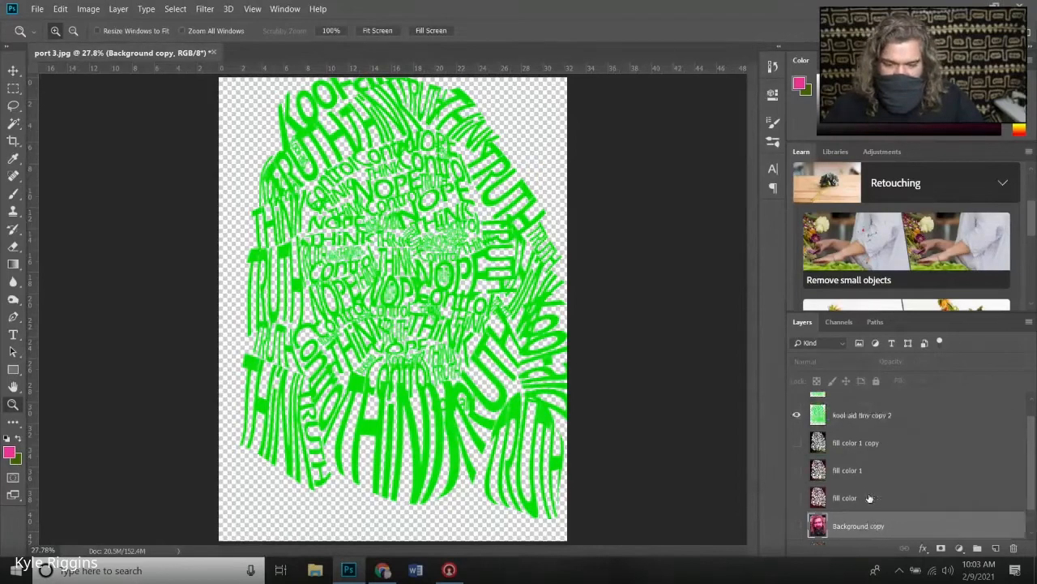
left_click(850, 439)
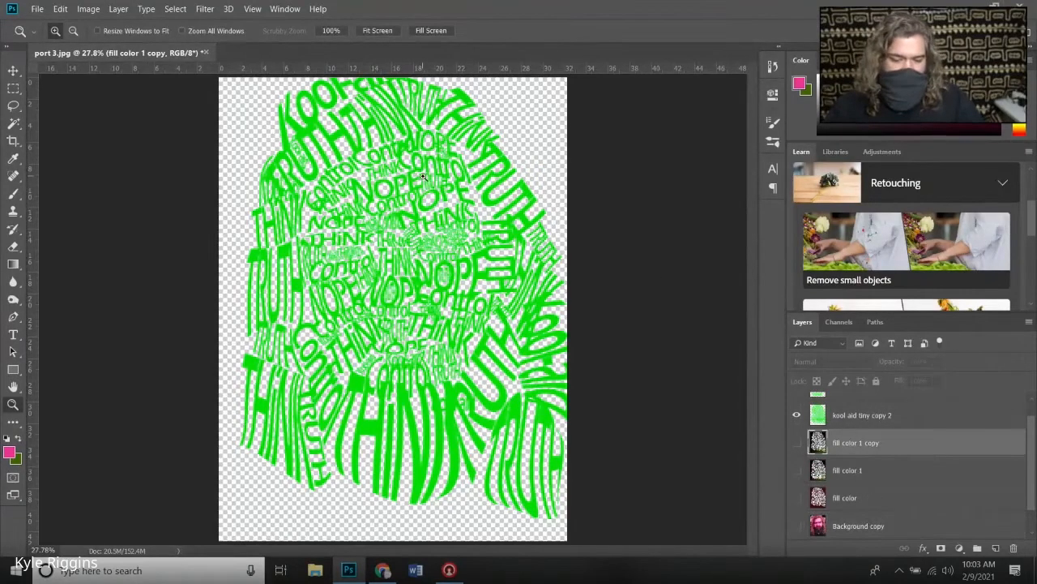
left_click(88, 9)
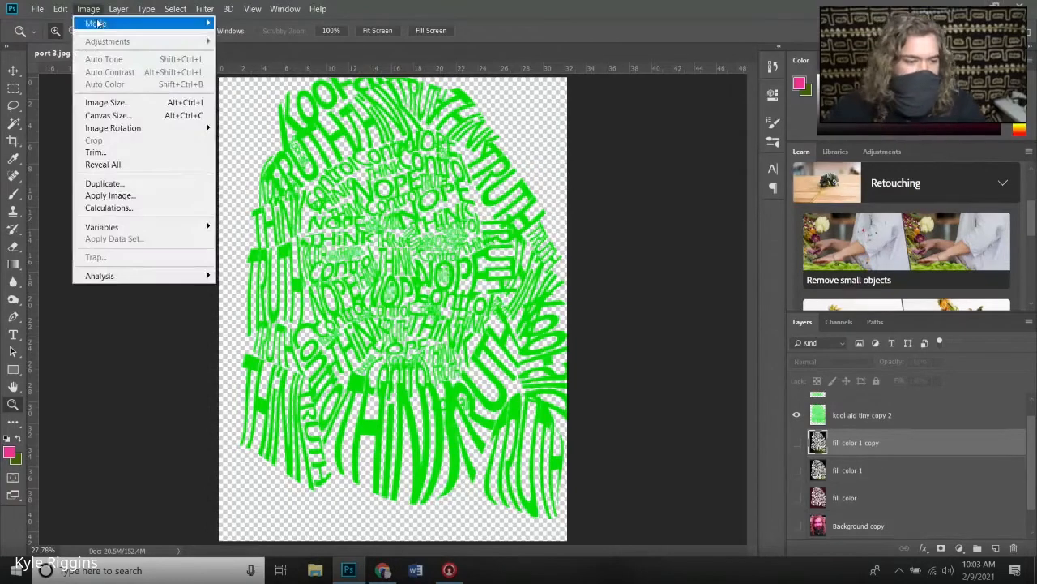
mouse_move(114, 12)
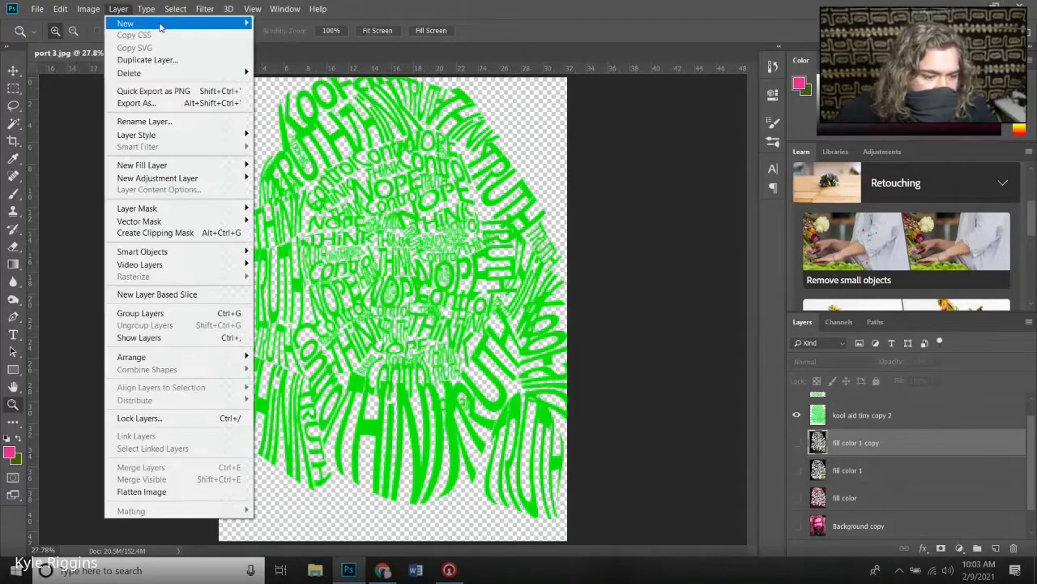
left_click(272, 24)
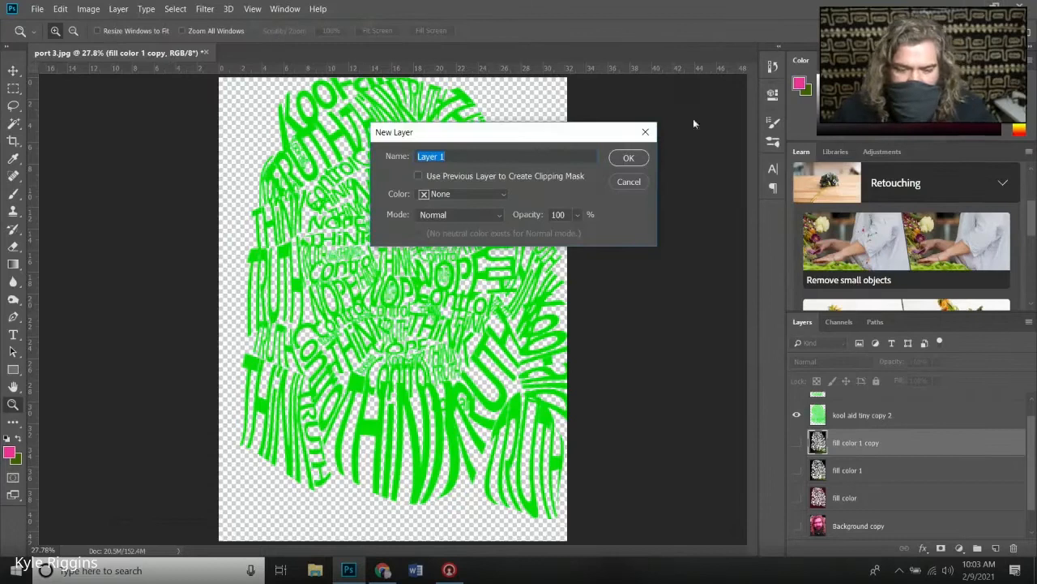
left_click(630, 157)
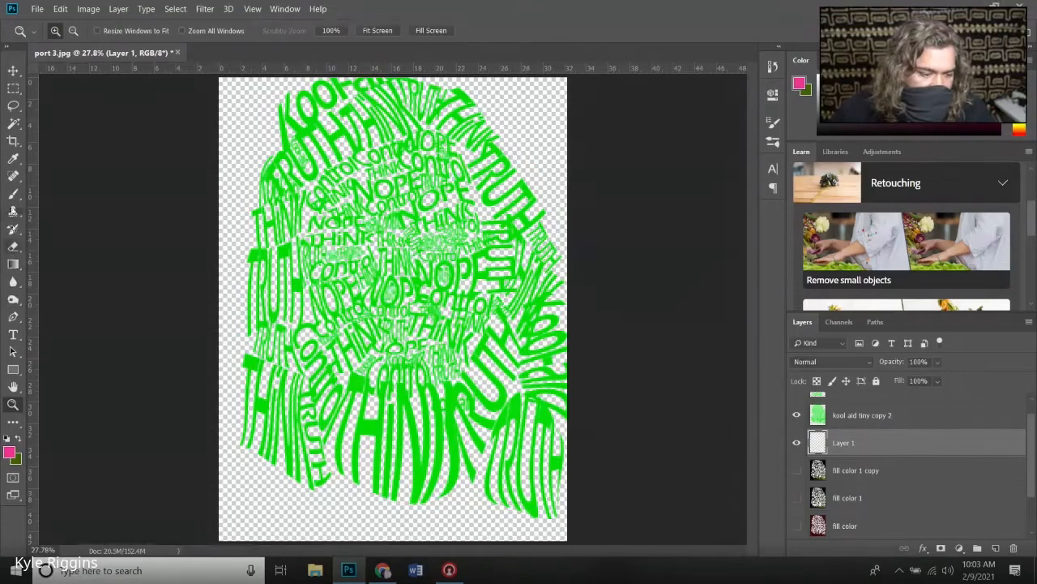
Fill the new empty layer with the pink foreground color using the Paint Bucket tool.
left_click(13, 263)
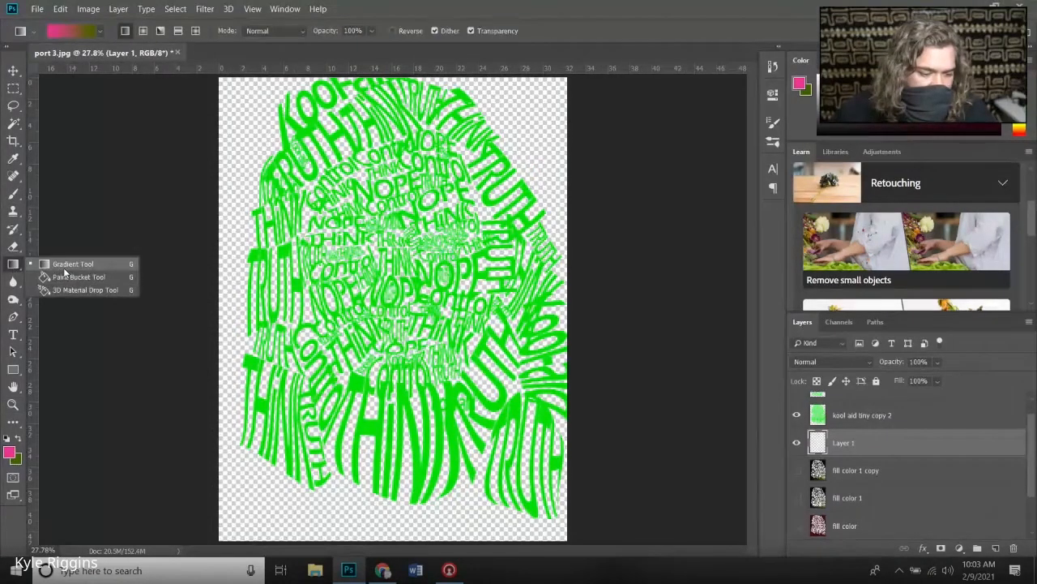
left_click(65, 275)
left_click(270, 507)
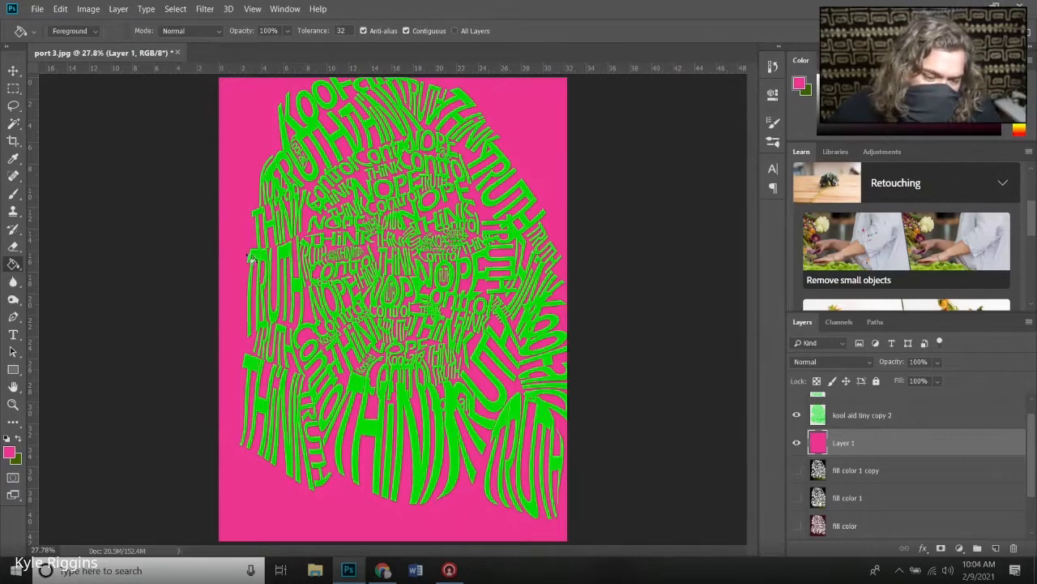
Select the pink fill on the new layer with the Magic Wand and delete it.
left_click(13, 124)
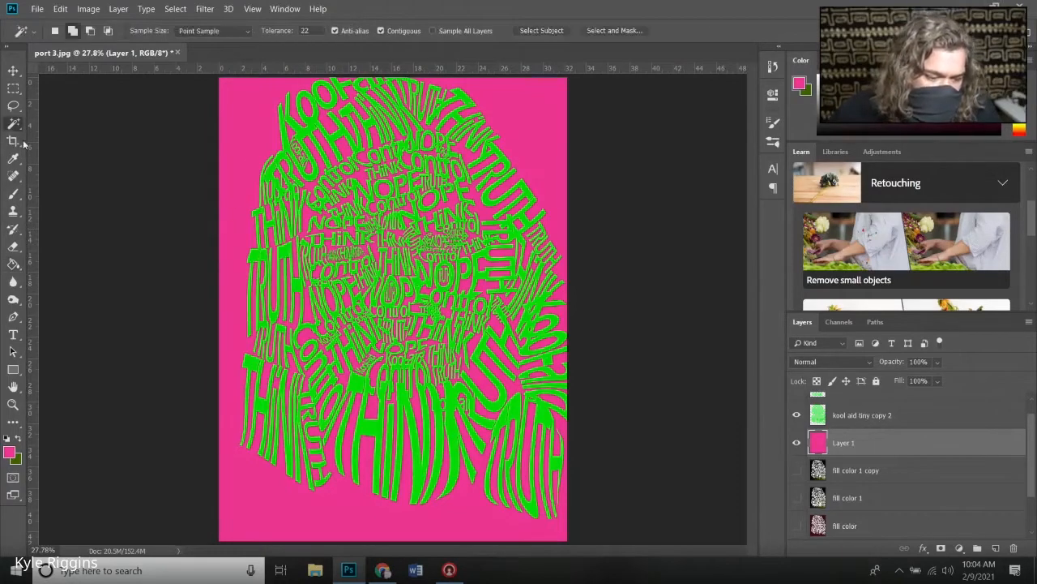
left_click(282, 157)
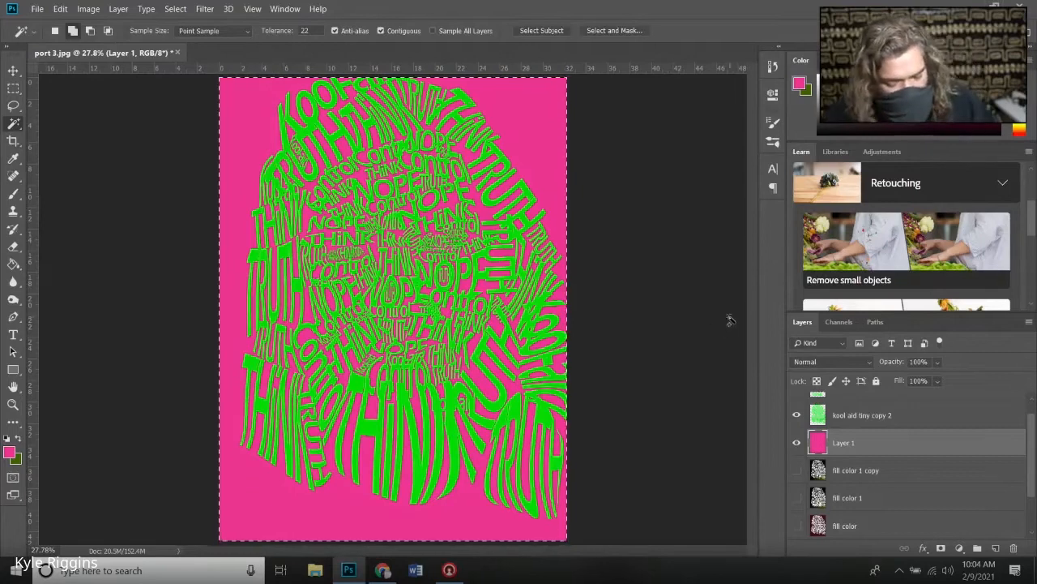
key("Delete")
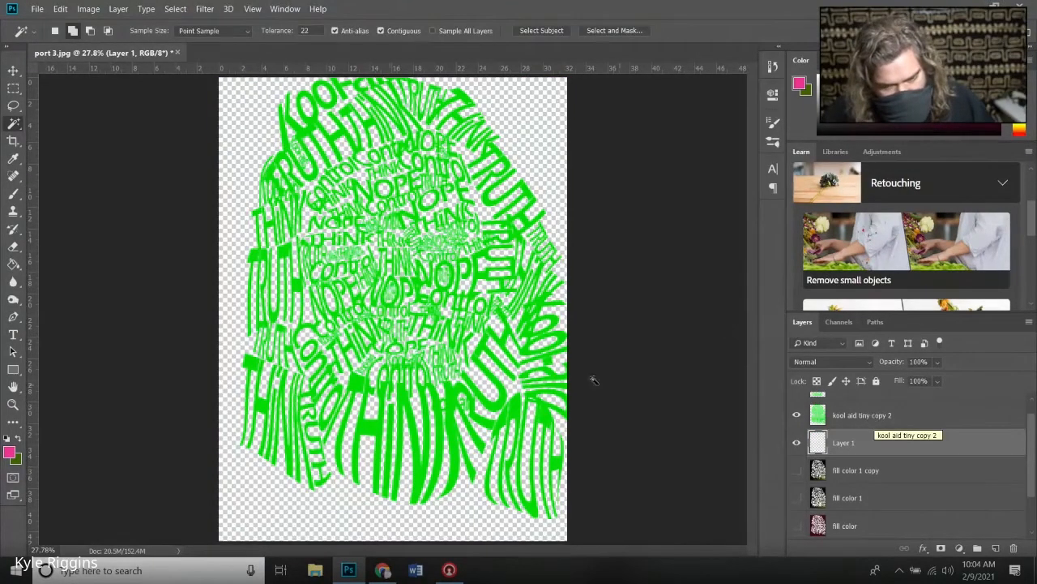
key("alt+BackSpace")
key("ctrl+z")
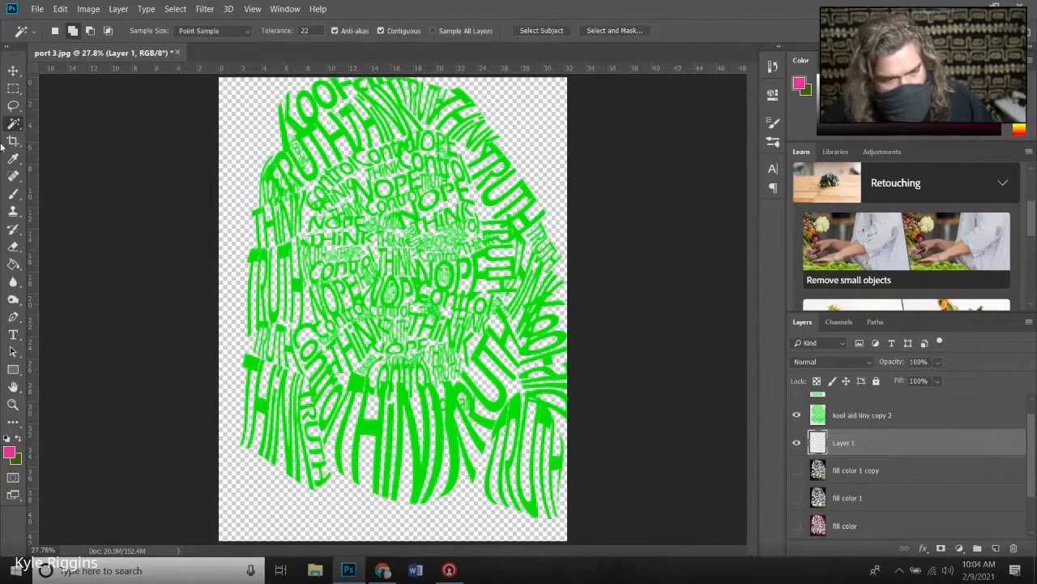
Undo the deletion of the pink fill on Layer 1, make "kool aid tiny copy 2" the active layer and clear the selection.
left_click(89, 9)
mouse_move(59, 9)
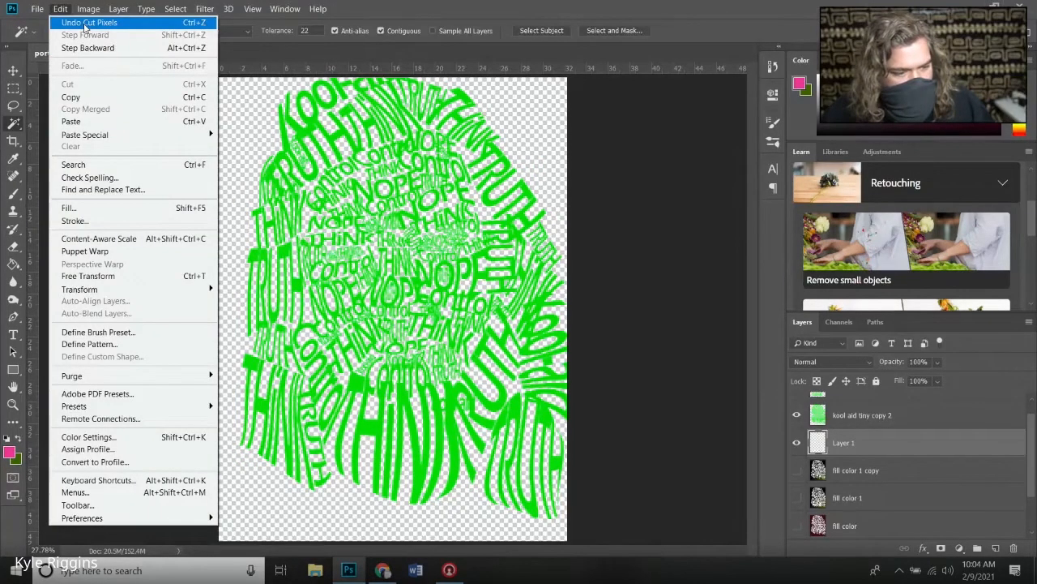
left_click(84, 23)
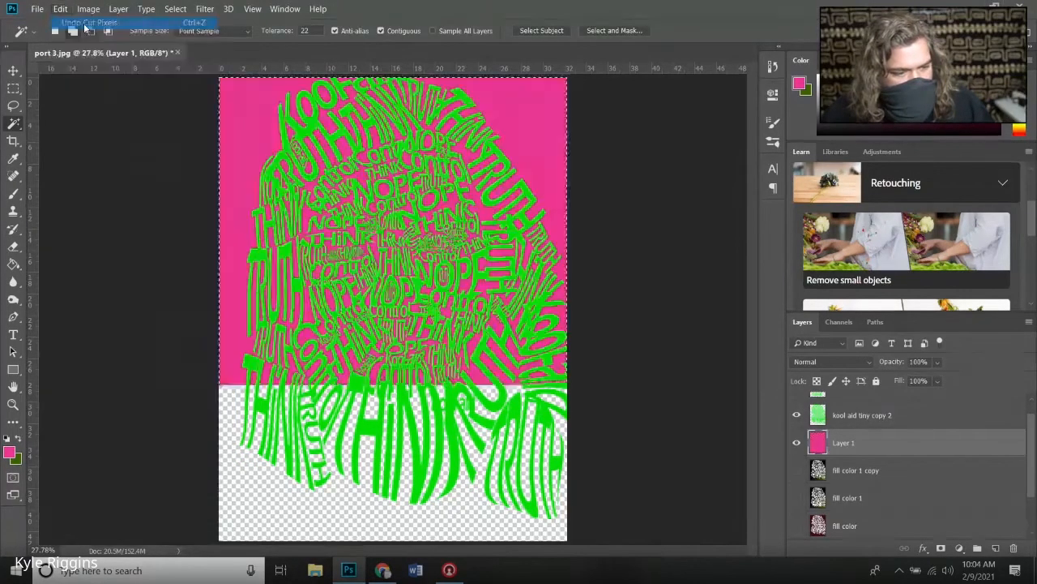
left_click(843, 421)
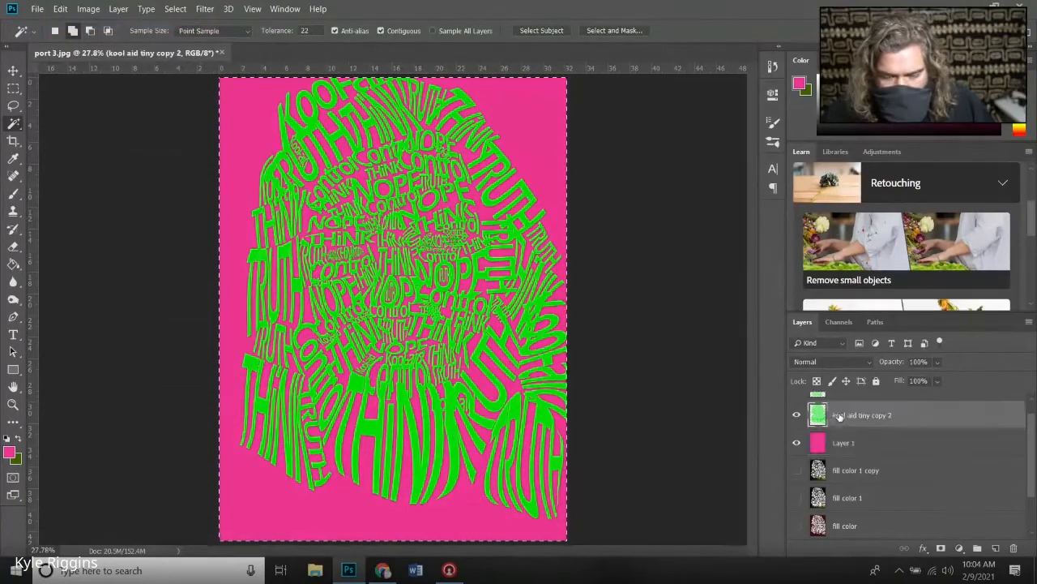
left_click(175, 9)
left_click(195, 32)
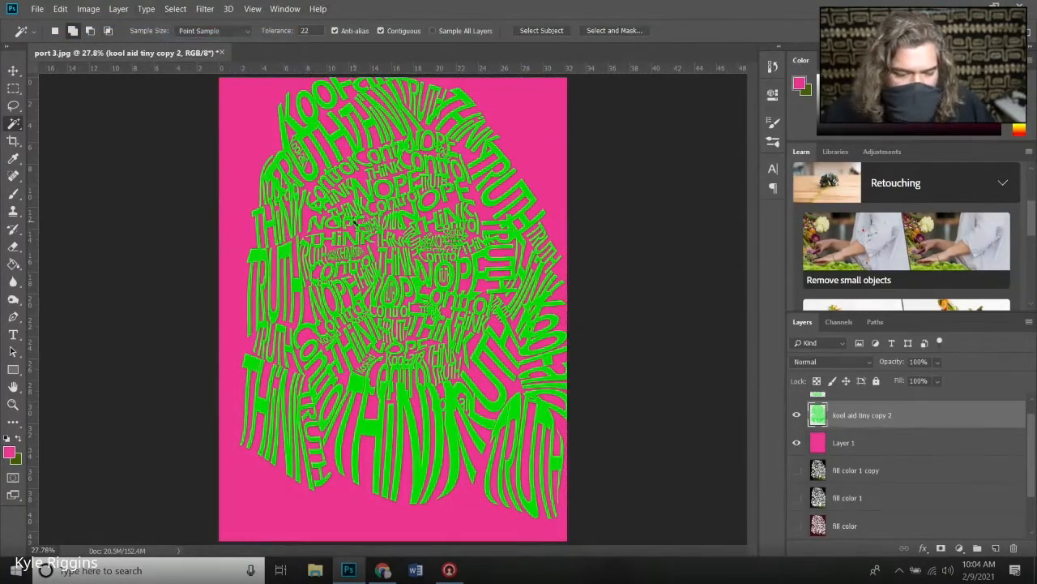
Try selecting the green lettering on "kool aid tiny copy 2" with the Magic Wand, and clear that selection.
left_click(312, 179)
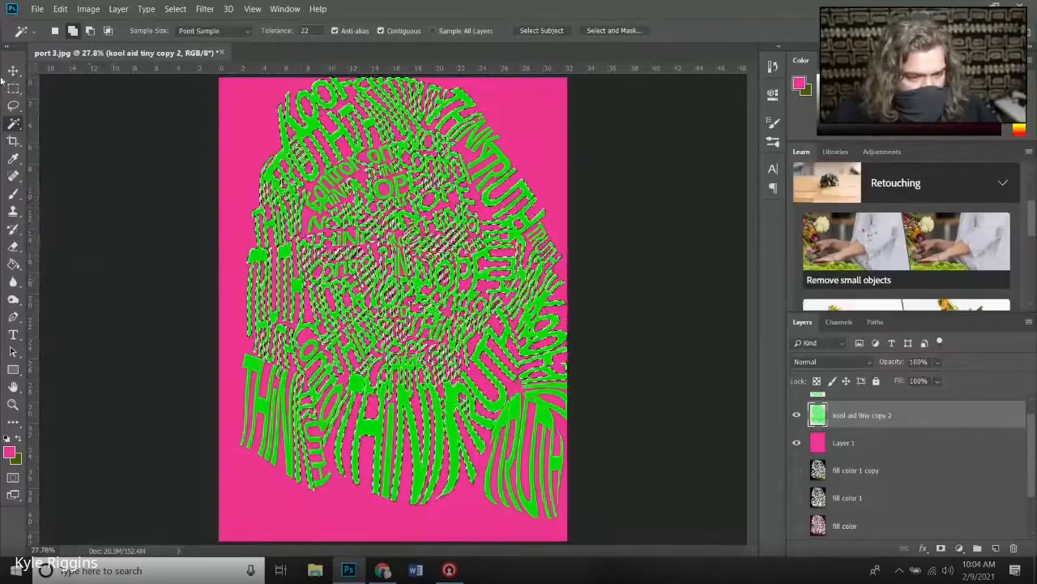
left_click(175, 9)
left_click(191, 33)
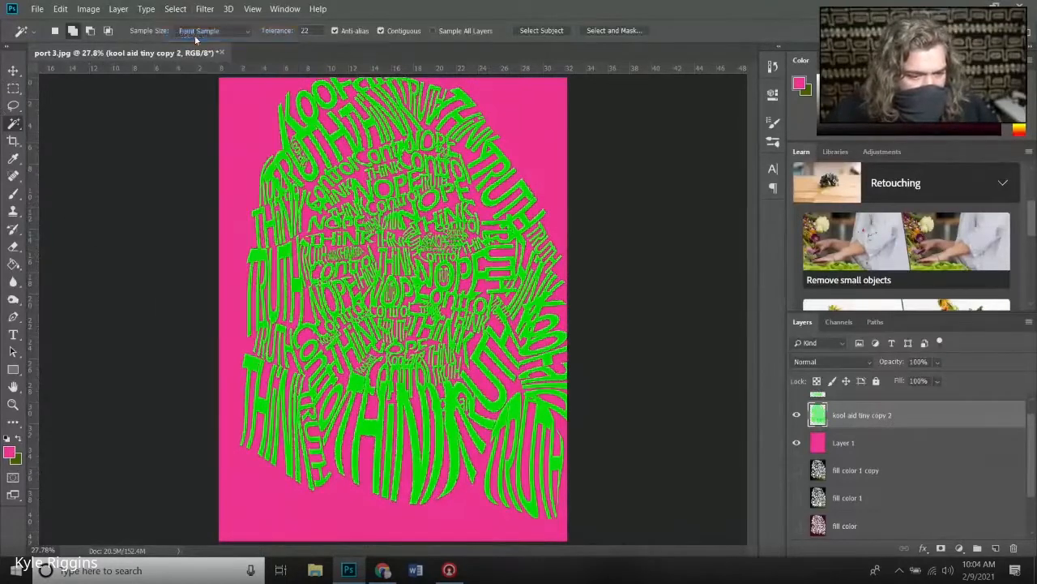
Sample the green of the lettering with the Eyedropper and select all lettering of that color using Color Range.
left_click(14, 158)
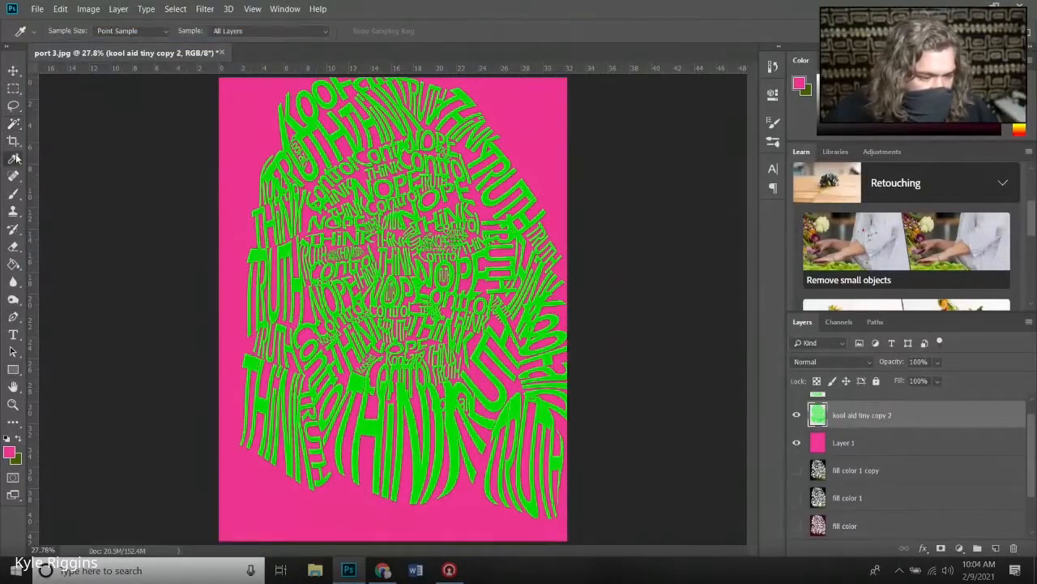
left_click(308, 128)
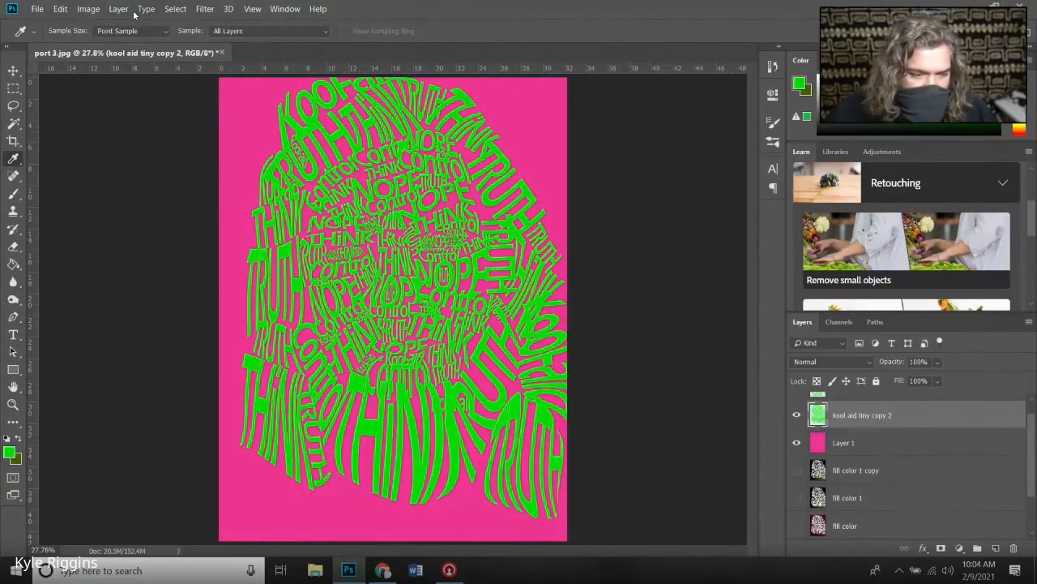
left_click(174, 8)
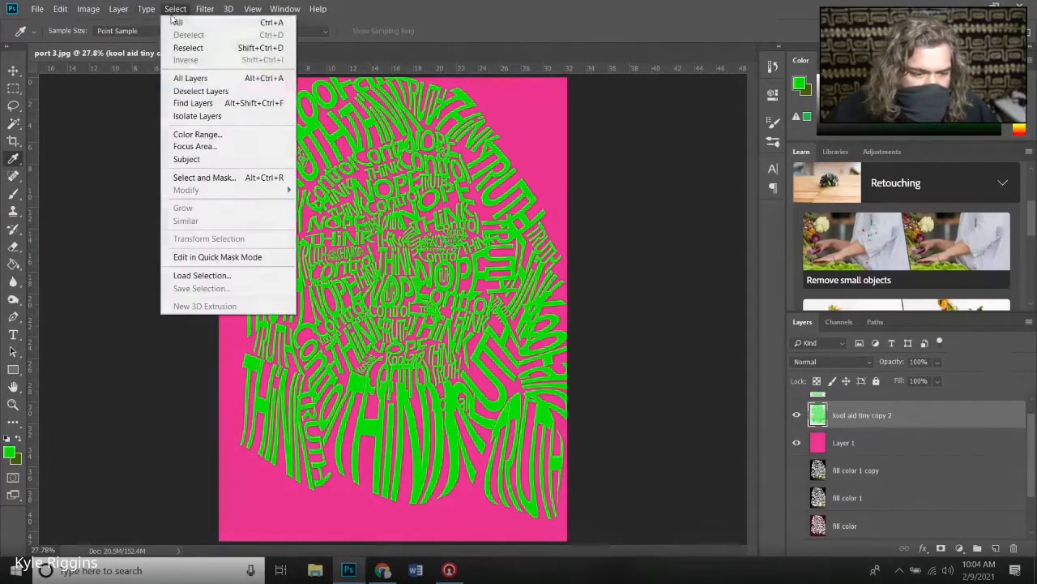
left_click(238, 134)
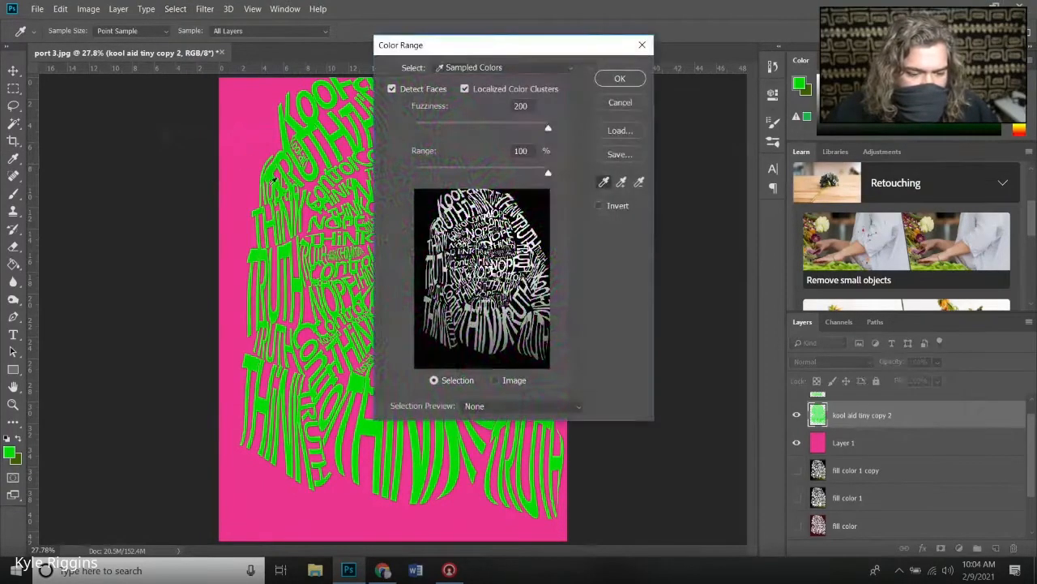
left_click(616, 79)
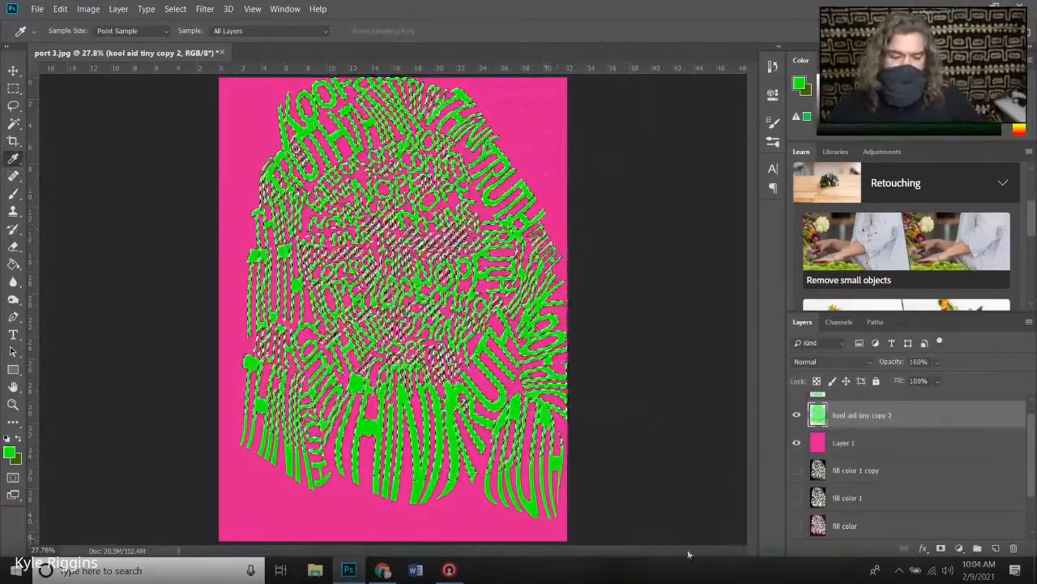
Switch to Pixlr and wand-select the first letters of "TRUTH" along the face's left edge on "face letters.png", using add-to-selection mode.
left_click(382, 570)
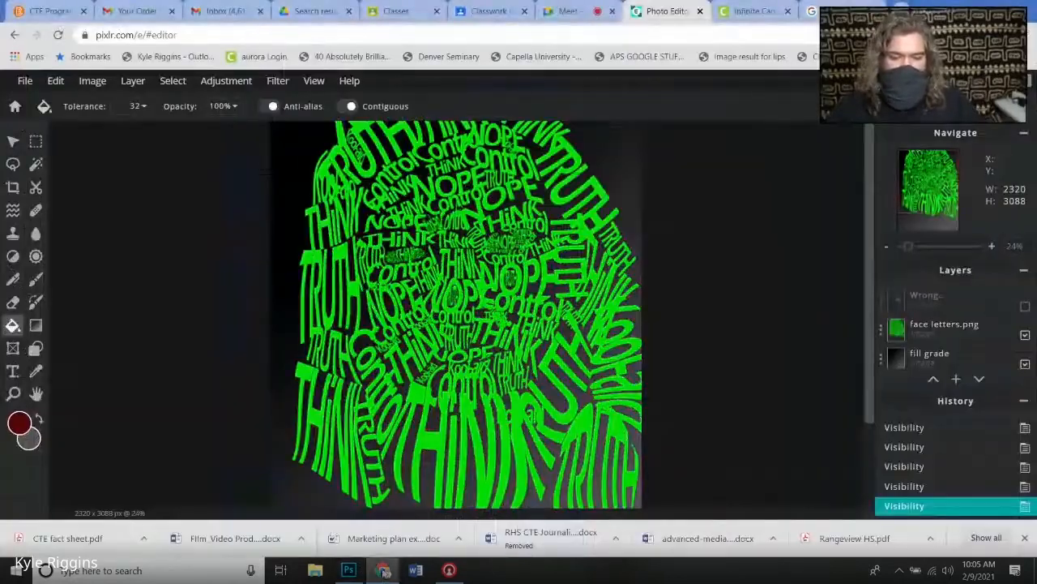
left_click(38, 163)
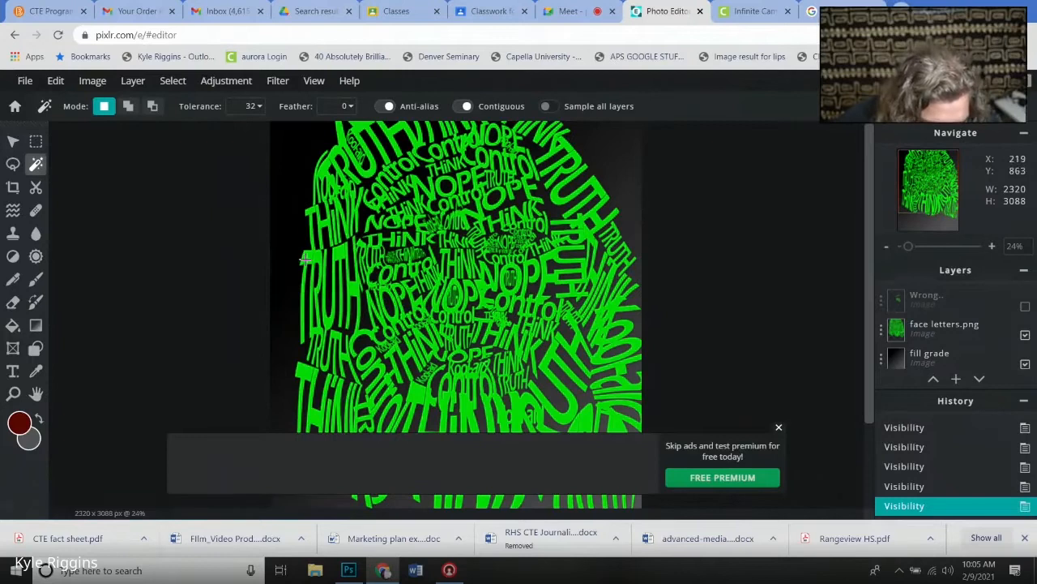
left_click(980, 324)
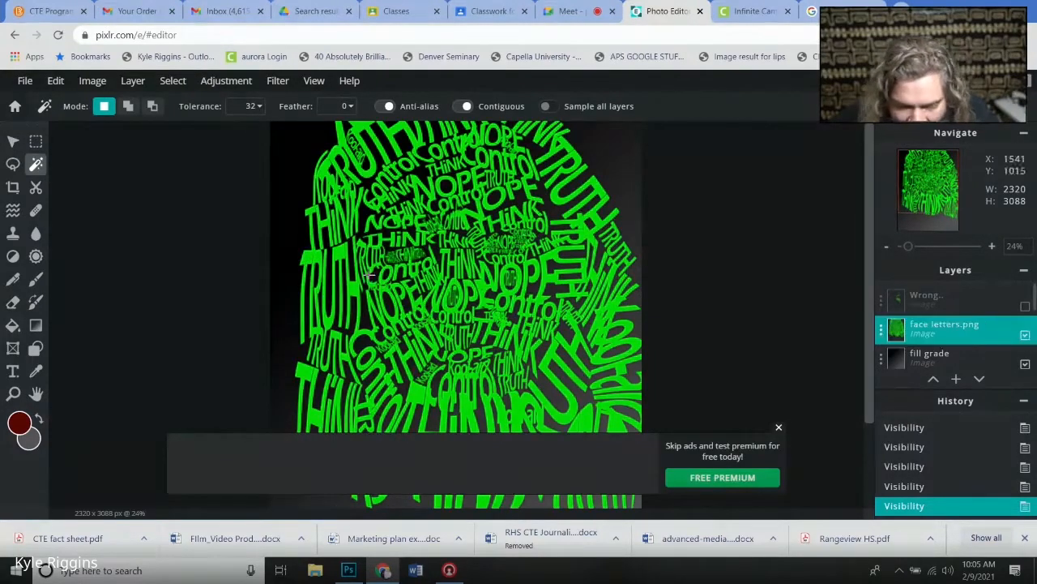
left_click(307, 258)
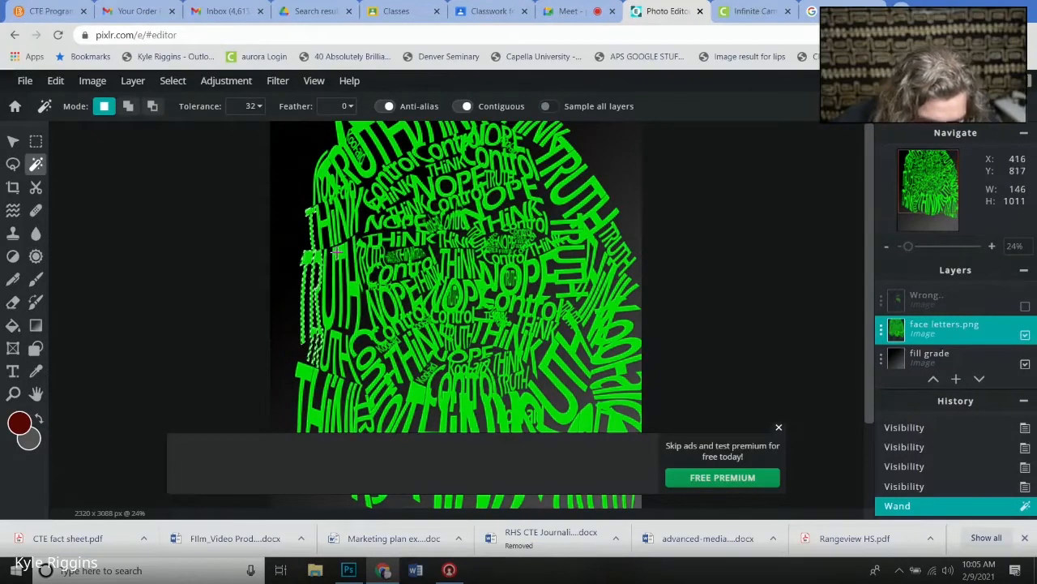
left_click(128, 106)
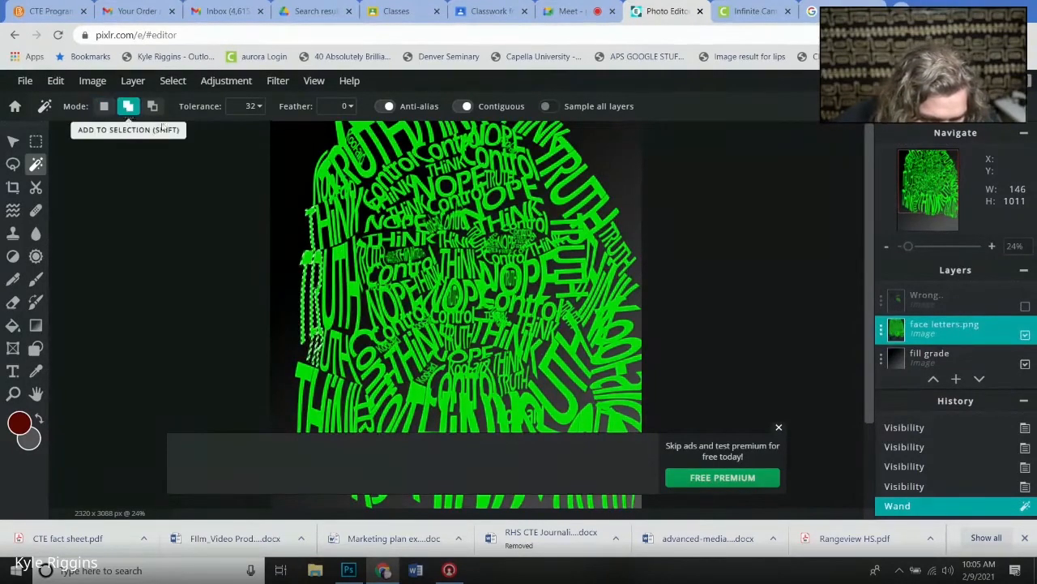
left_click(340, 259)
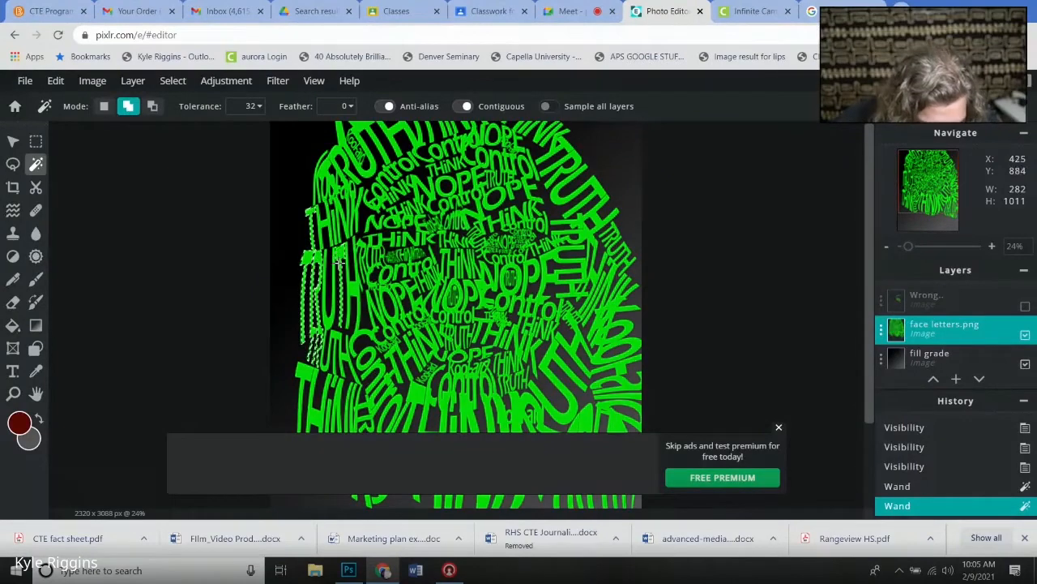
left_click(336, 319)
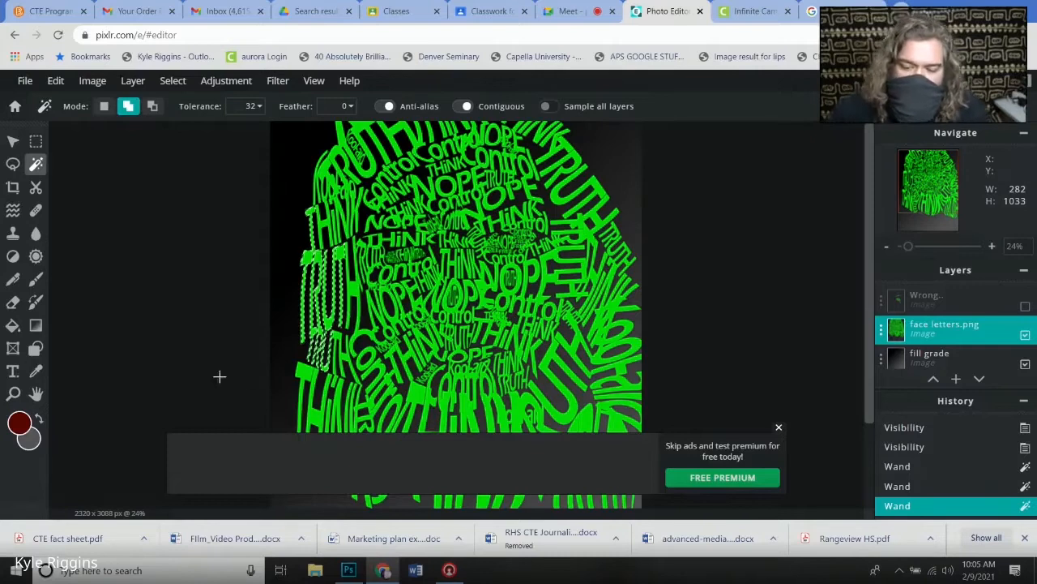
Add more green lettering across the face, hair and neck to the wand selection, including "THINK" at the lower left, and dismiss the ad.
left_click(359, 285)
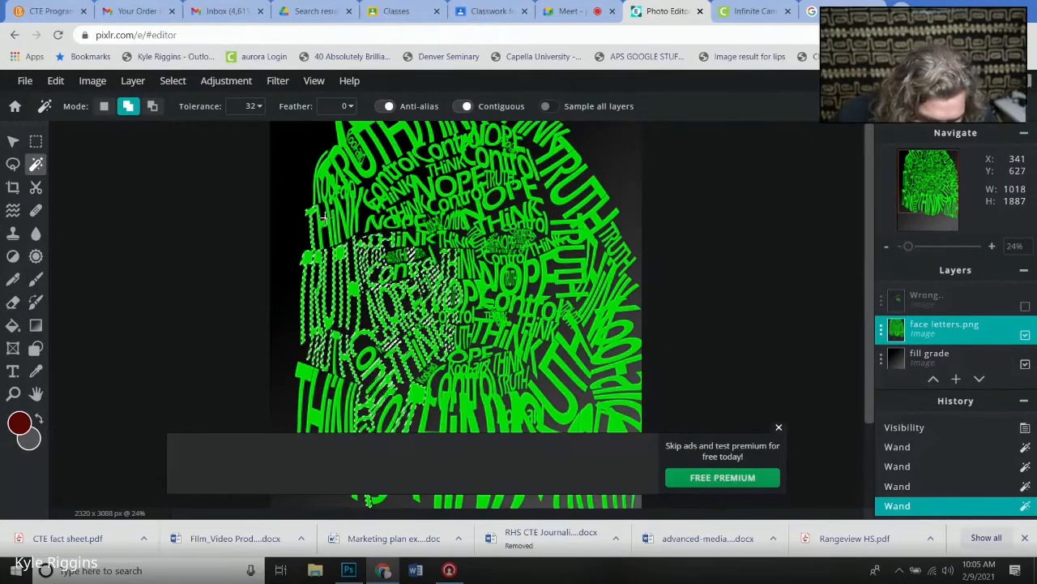
left_click(353, 171)
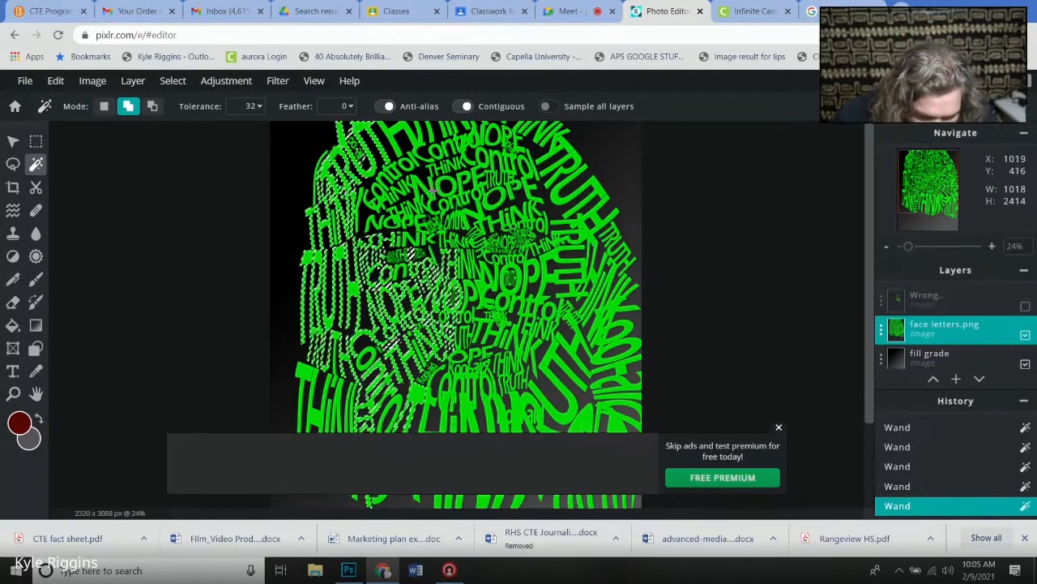
left_click(556, 195)
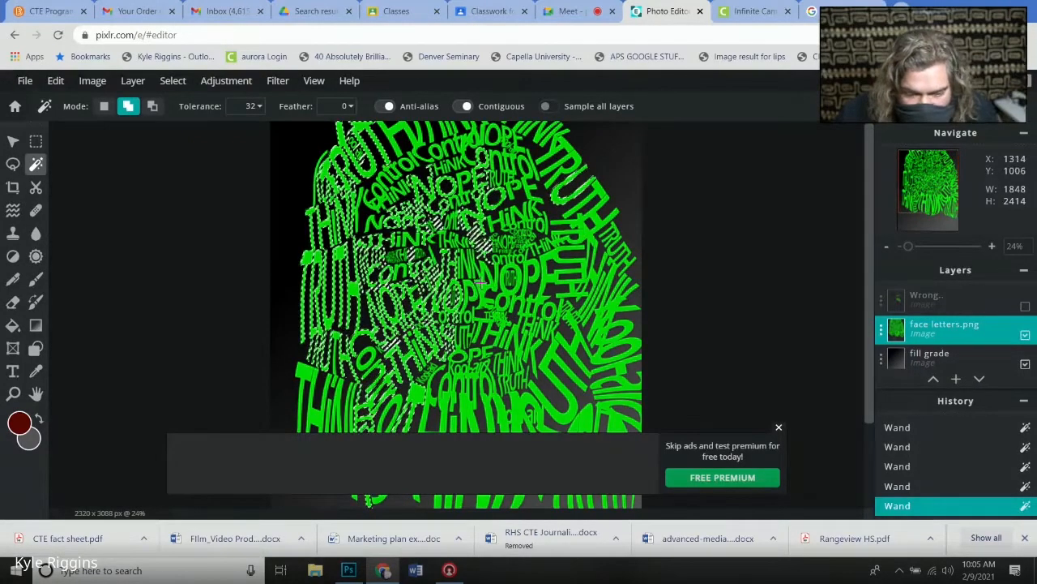
left_click(557, 416)
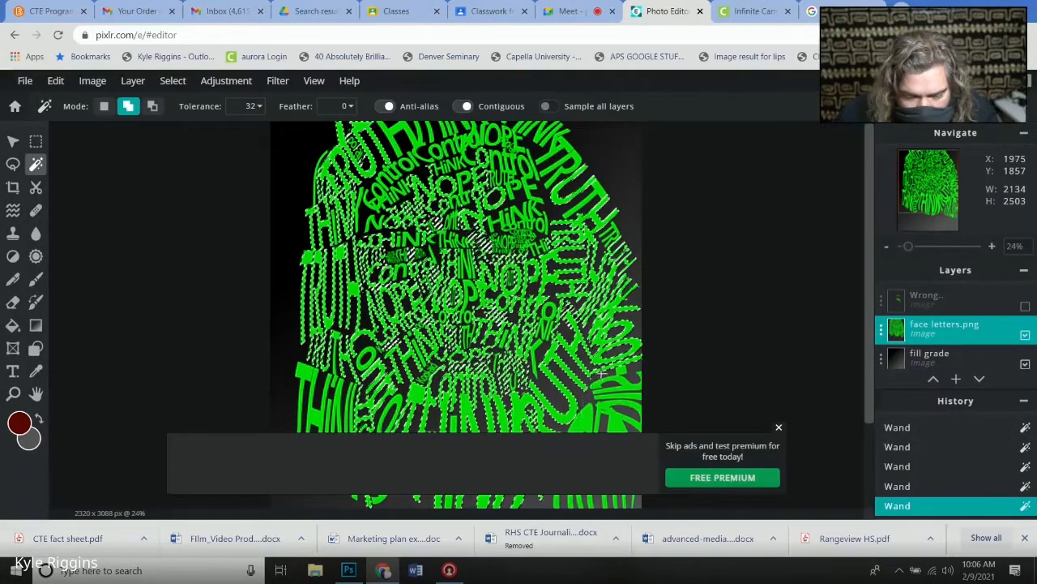
left_click(586, 416)
left_click(779, 428)
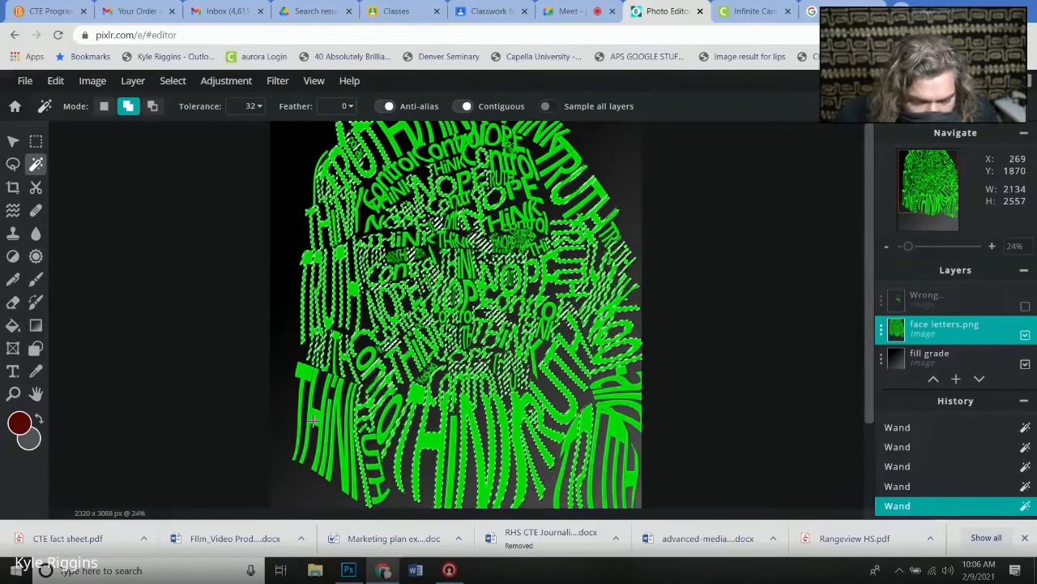
left_click(303, 372)
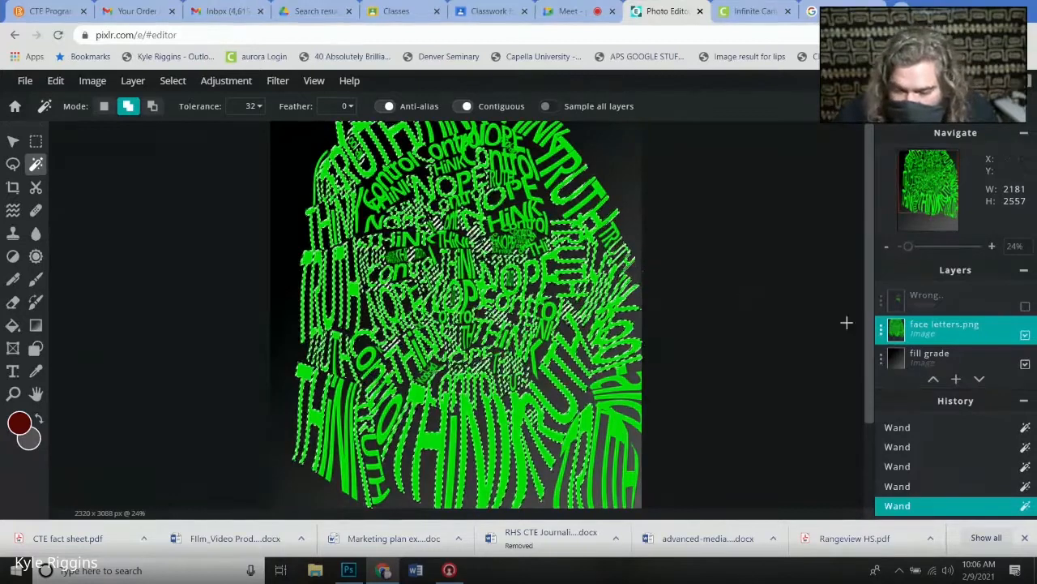
Hide the "face letters.png" layer and delete the selected lettering area from the "fill grade" layer.
left_click(1026, 337)
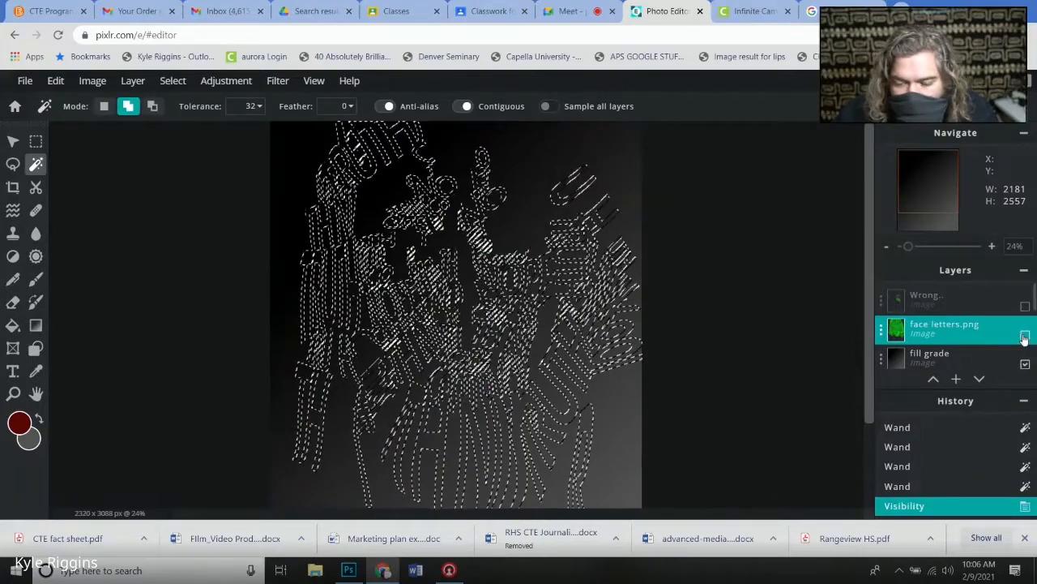
left_click(1025, 337)
left_click(1026, 336)
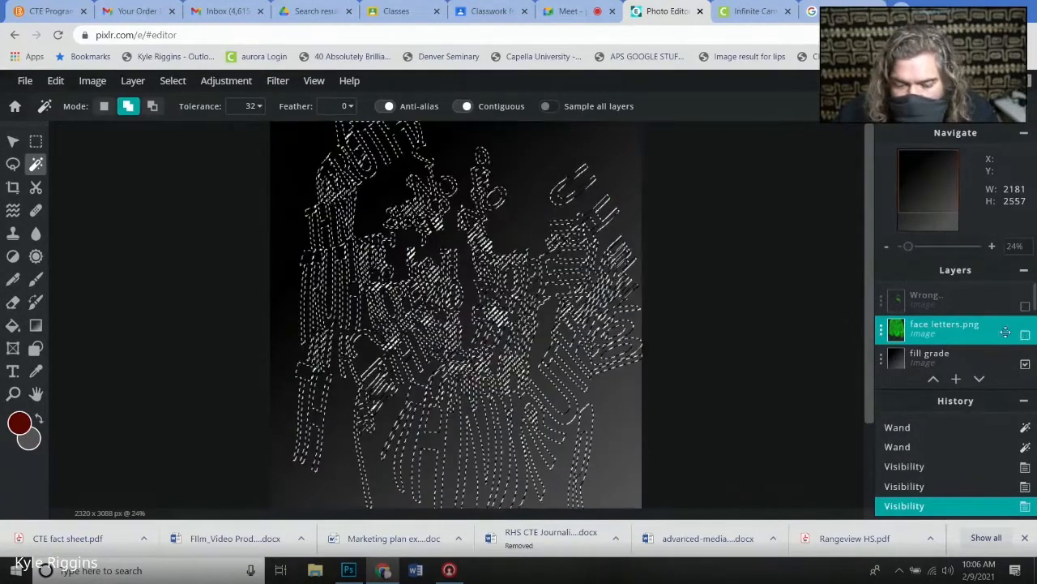
left_click(924, 360)
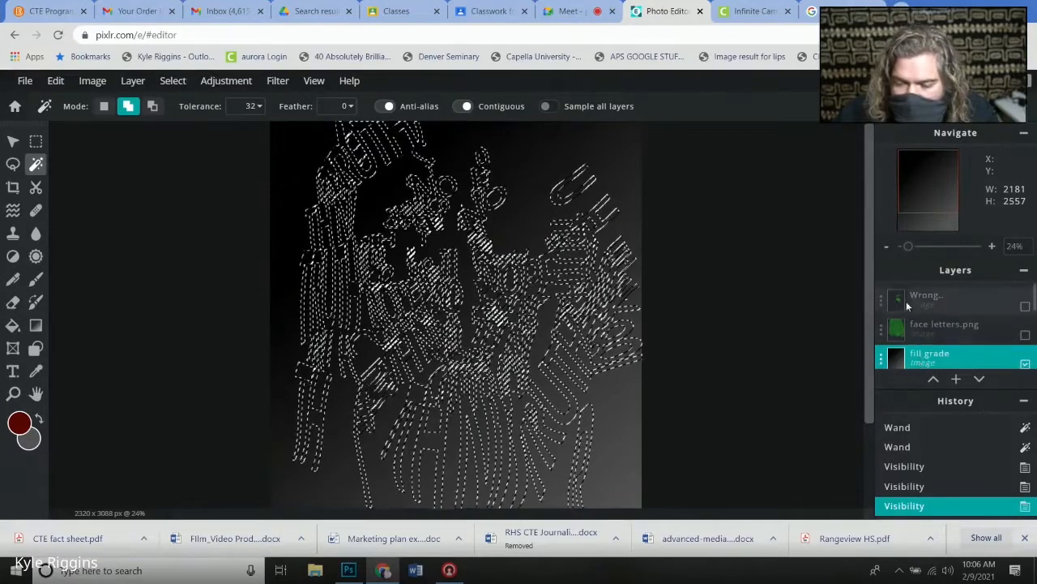
scroll(926, 355, "down", 1)
scroll(931, 326, "up", 1)
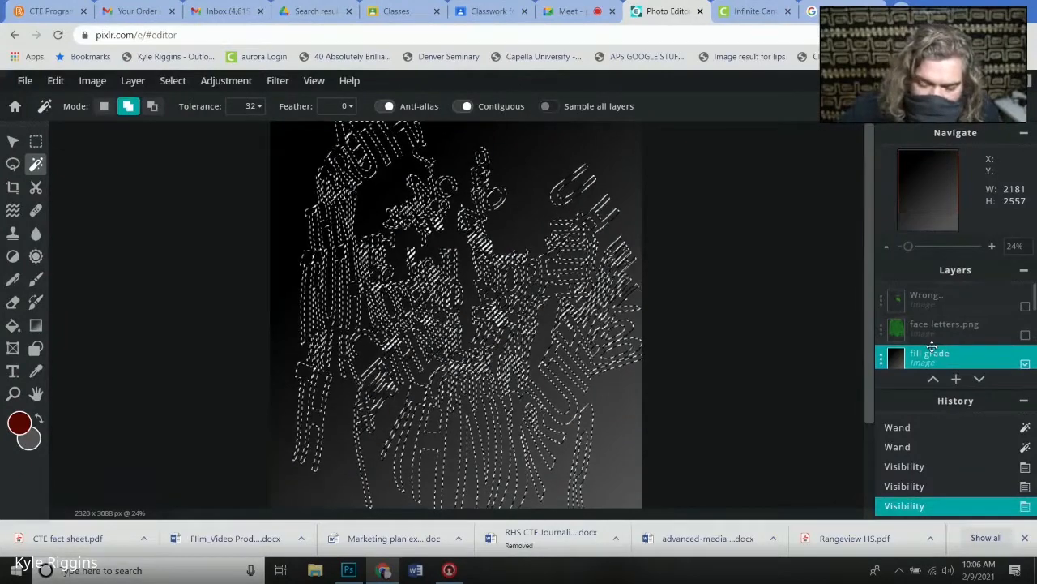
key("Delete")
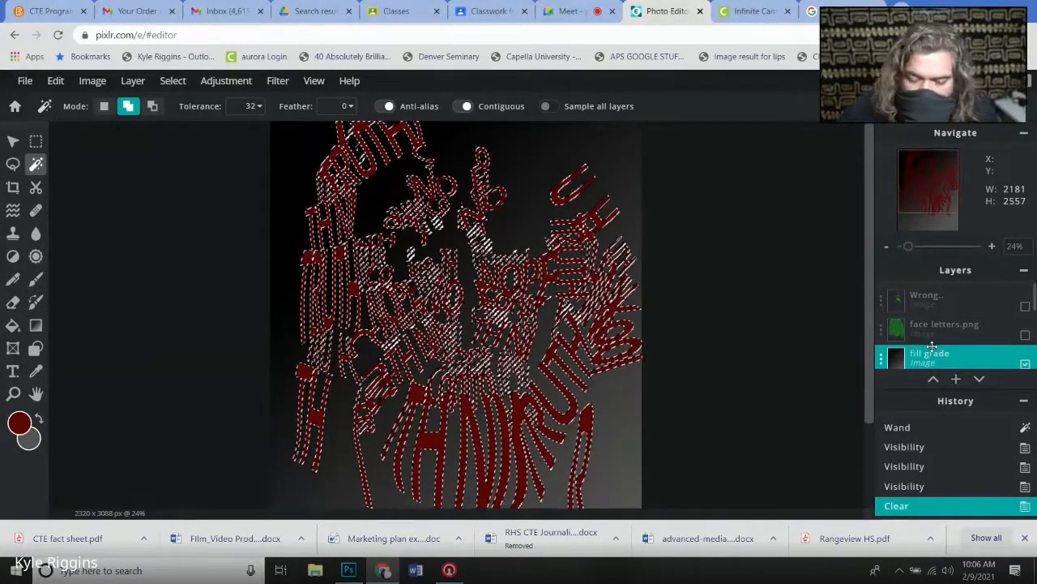
Compare the cut-out gradient with and without the red "fill solid" layer, leaving "fill grade" hidden and "fill solid" visible.
scroll(932, 349, "down", 3)
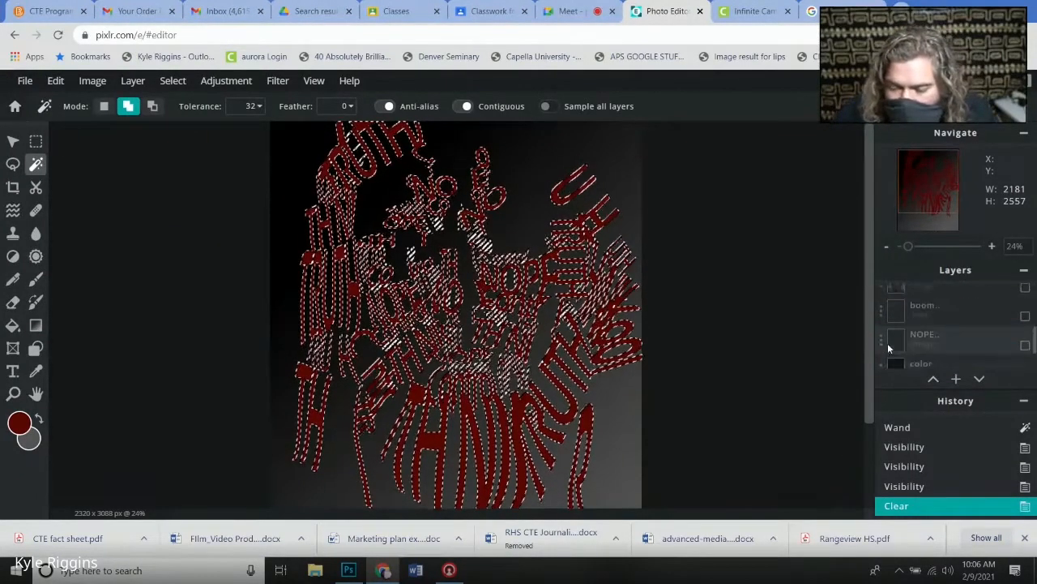
scroll(889, 348, "up", 3)
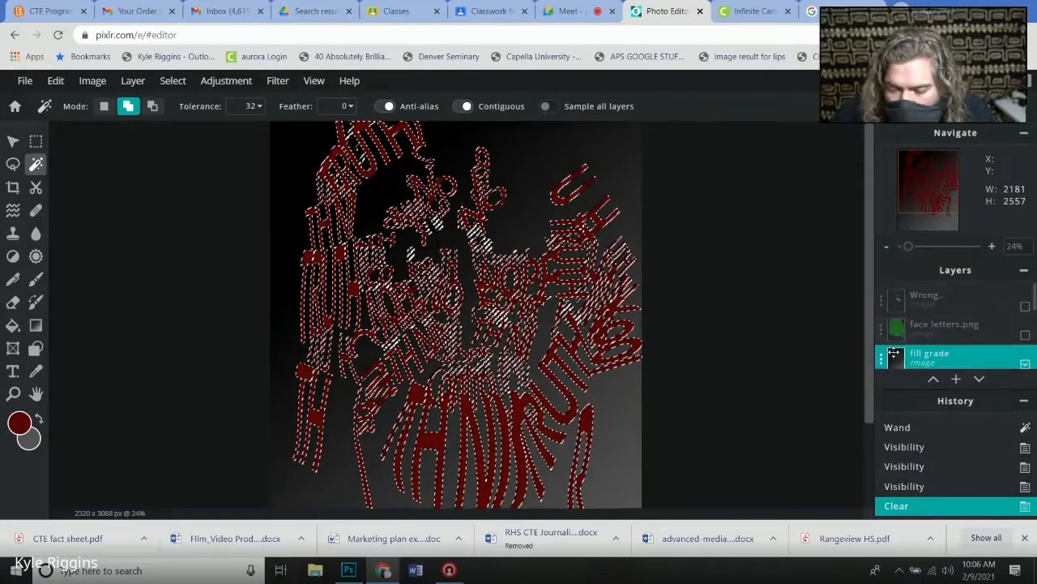
scroll(899, 354, "down", 2)
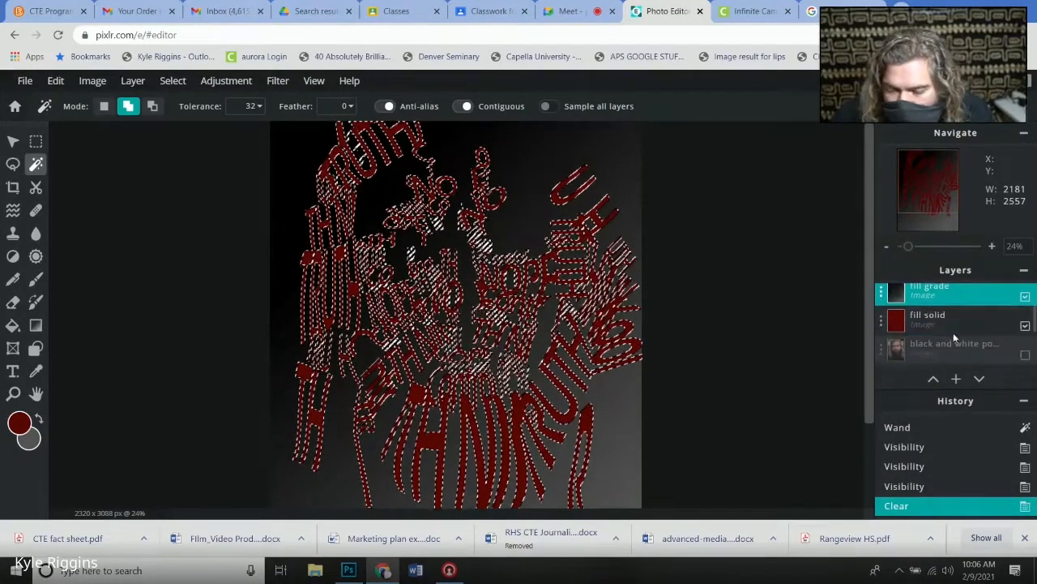
left_click(1026, 325)
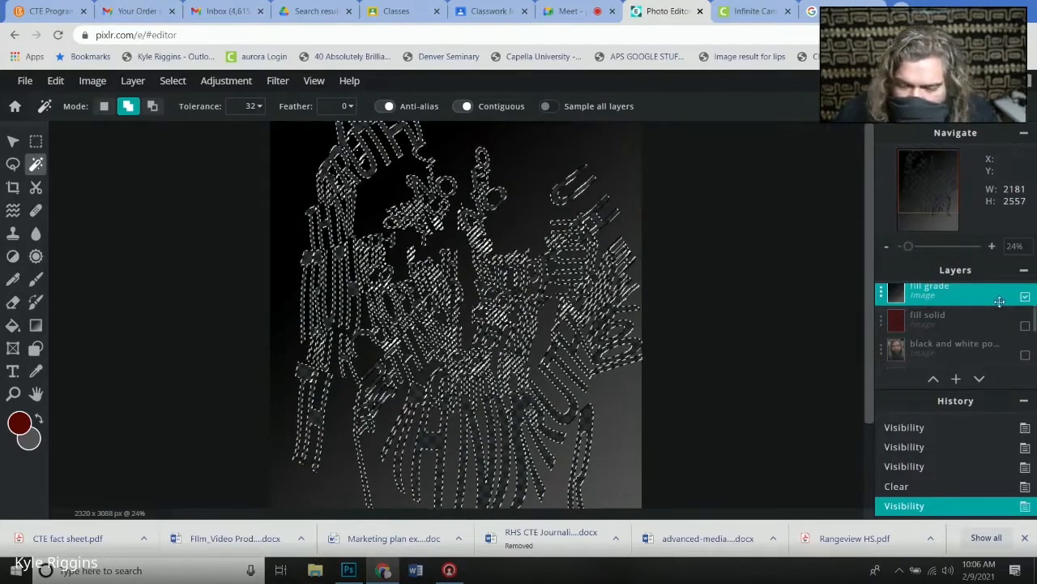
left_click(1025, 298)
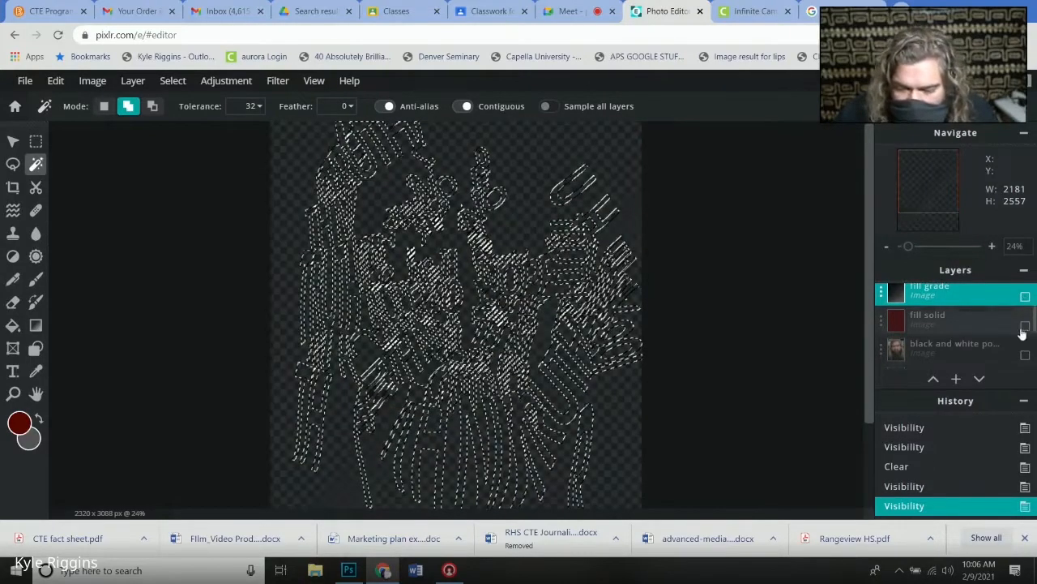
left_click(1025, 326)
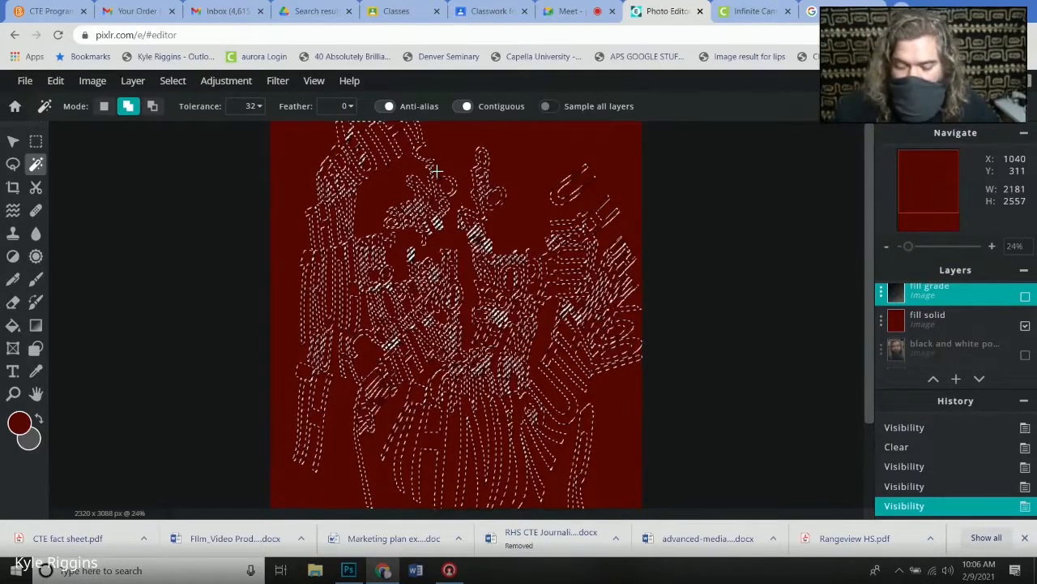
Delete the selected lettering area from the "fill solid" layer.
key("Delete")
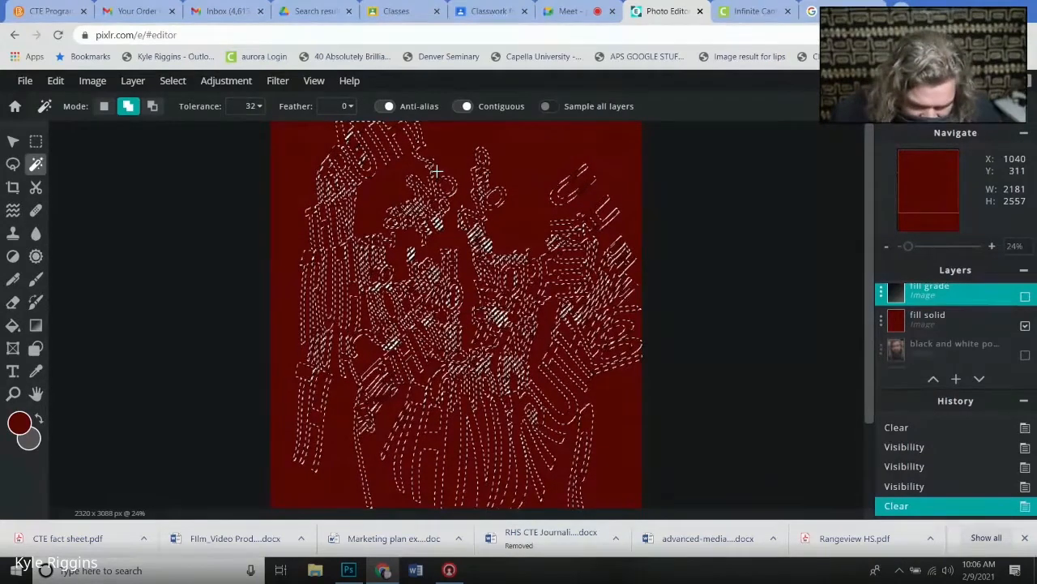
left_click(969, 317)
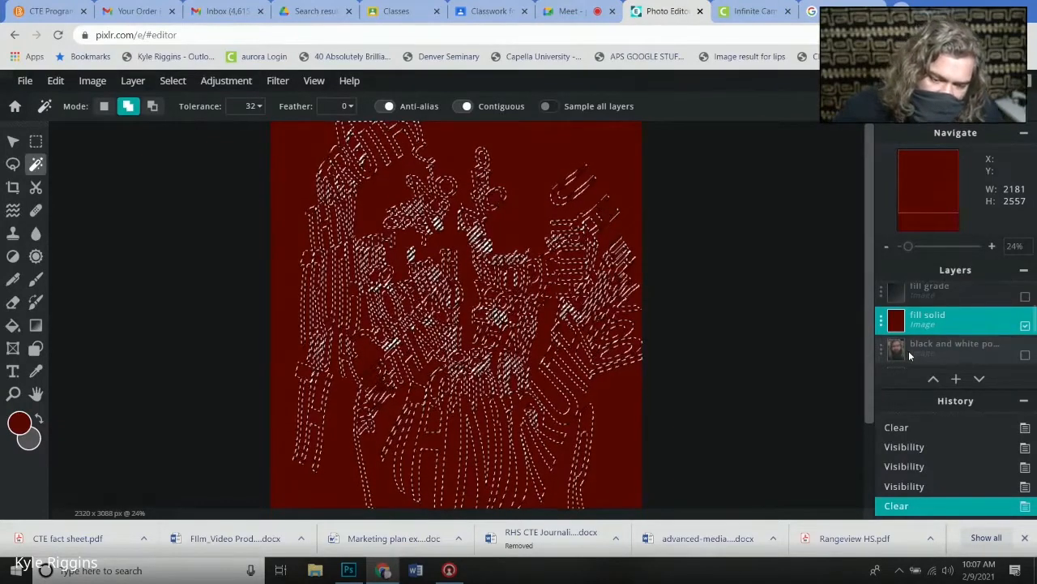
key("Delete")
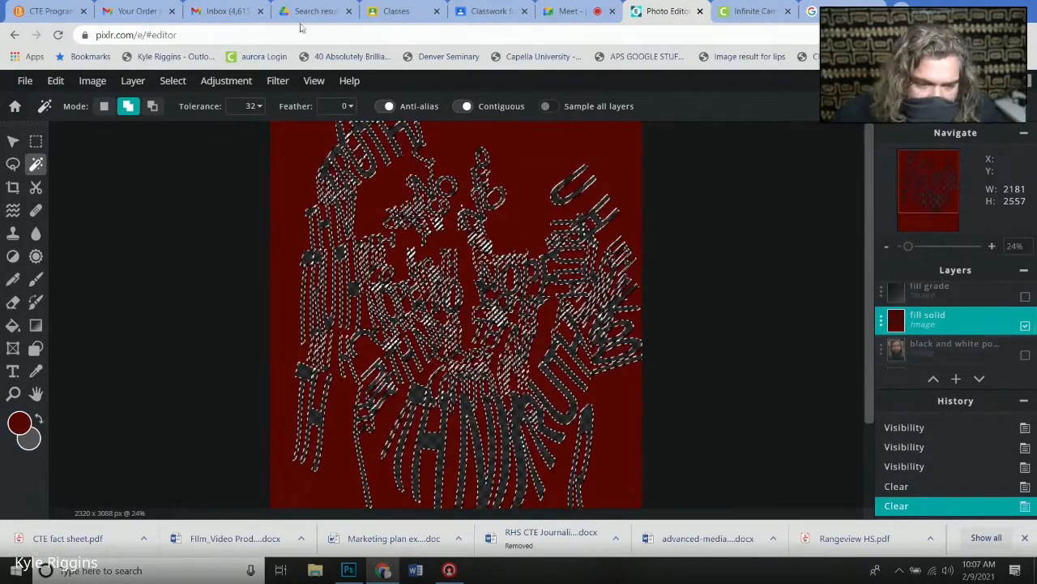
Deselect the lettering and show the black and white portrait layer beneath "fill solid".
left_click(185, 84)
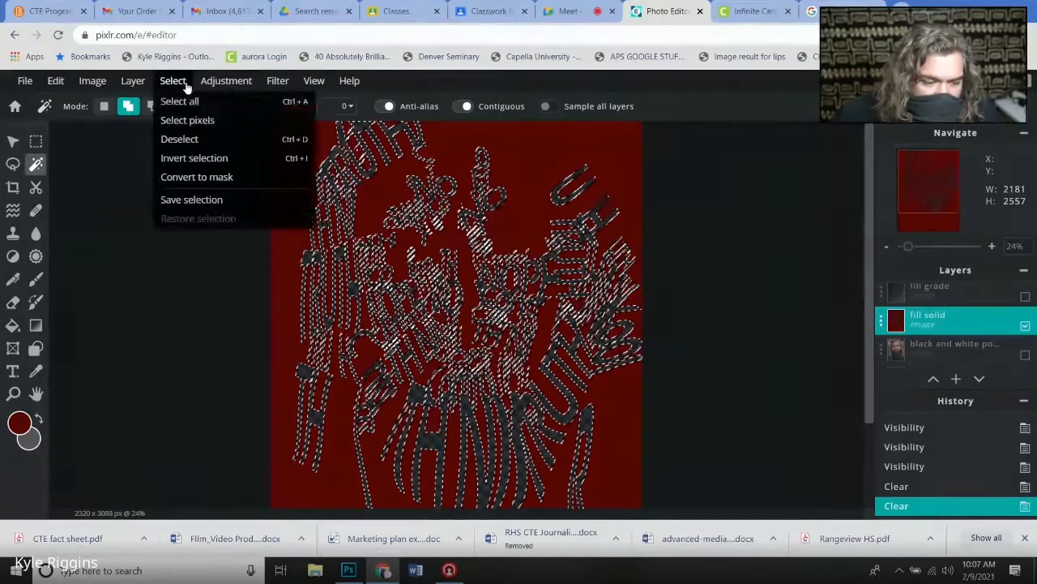
left_click(206, 139)
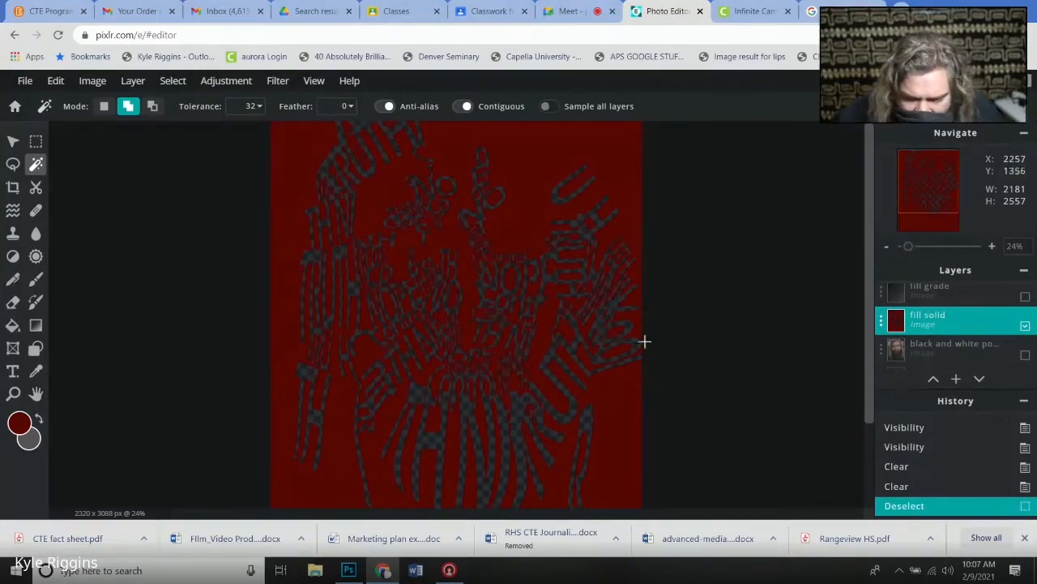
left_click(1025, 356)
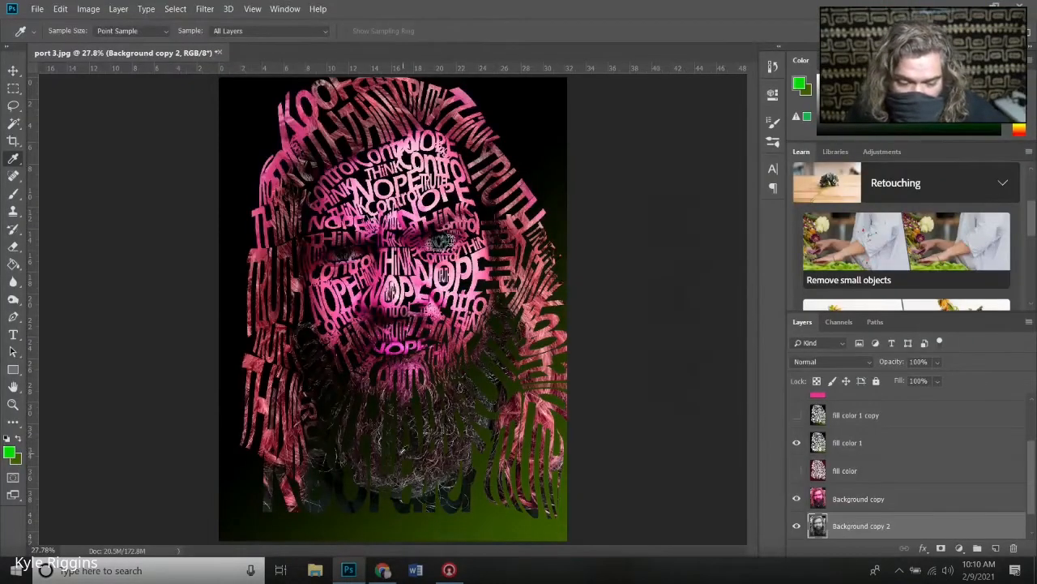
Switch to the typographic portrait "port 3.jpg" in Photoshop and activate the Hand tool.
left_click(16, 388)
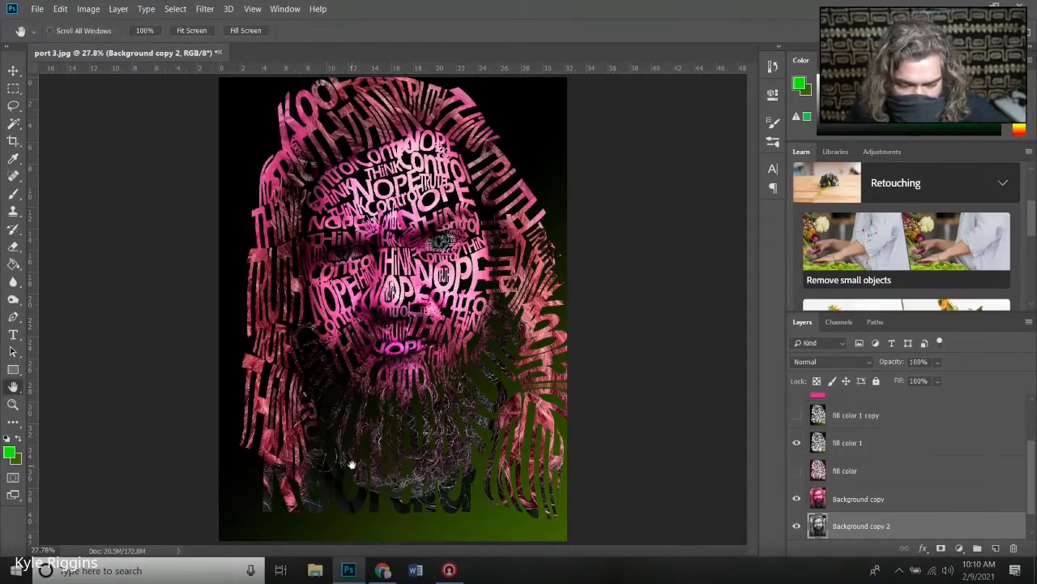